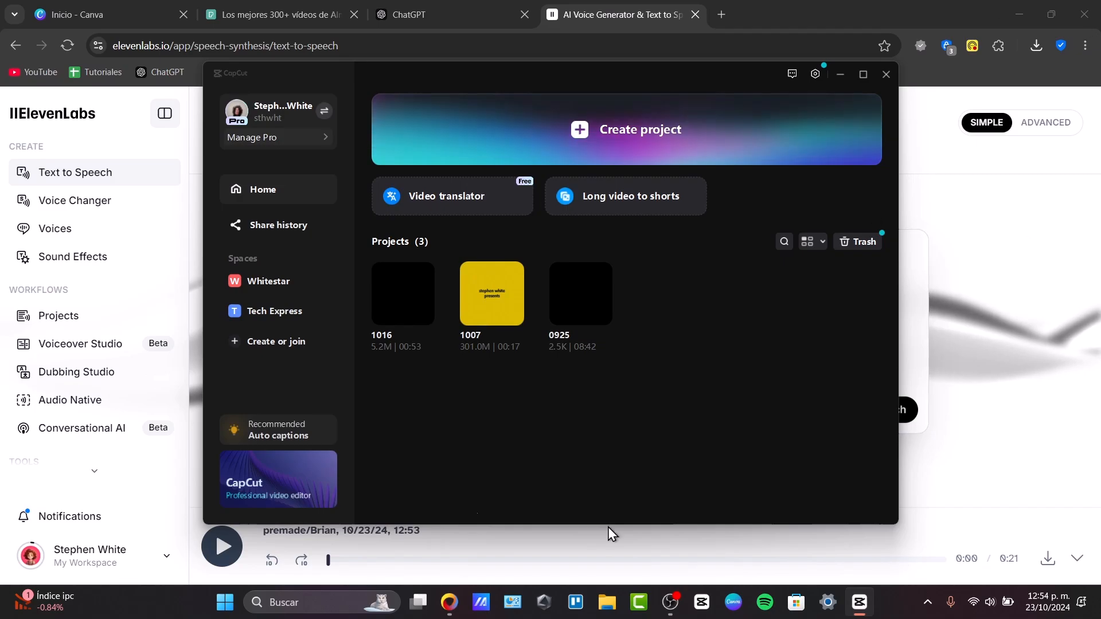
Step: Create a new video project
click(572, 122)
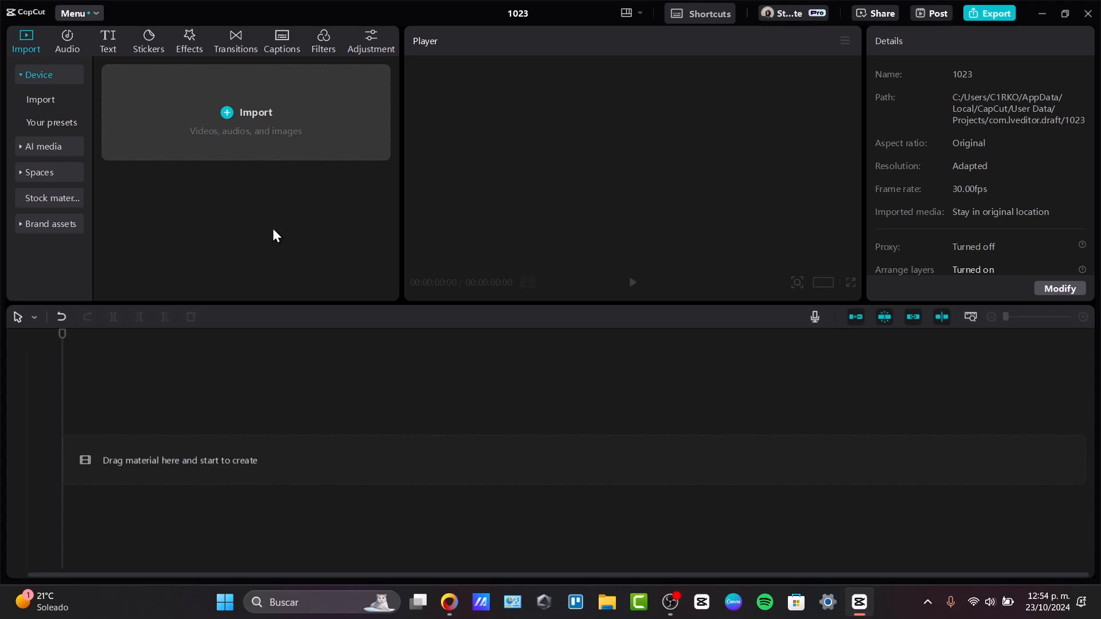
Step: Switch to the browser and look through the YouTube Help article on getting started with Shorts and the Create Shorts topic list
click(450, 615)
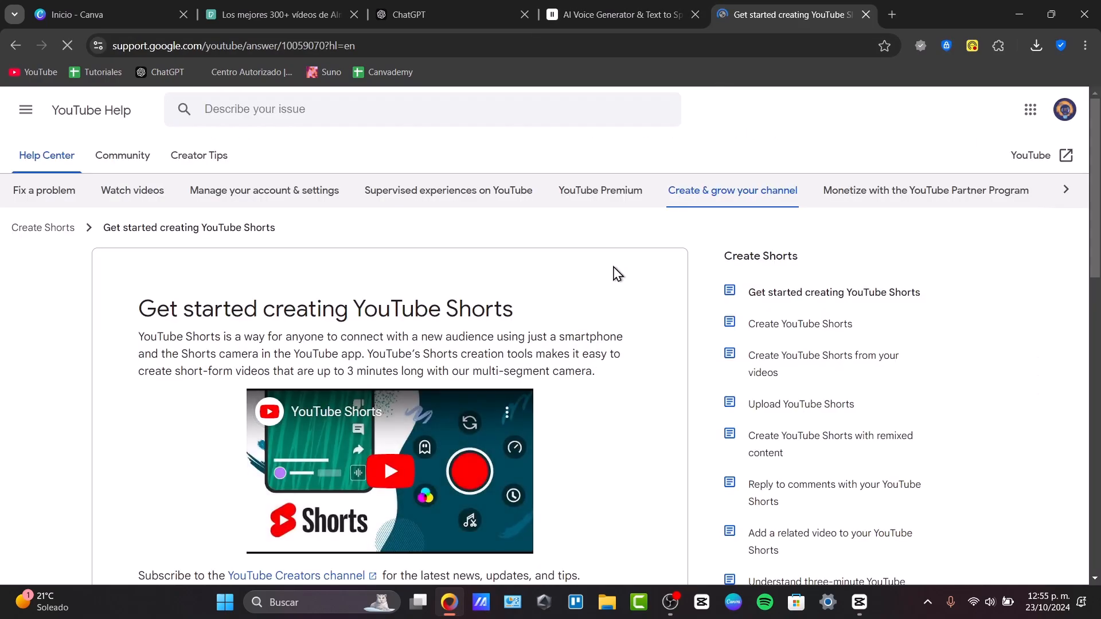
scroll(617, 274, down, 4)
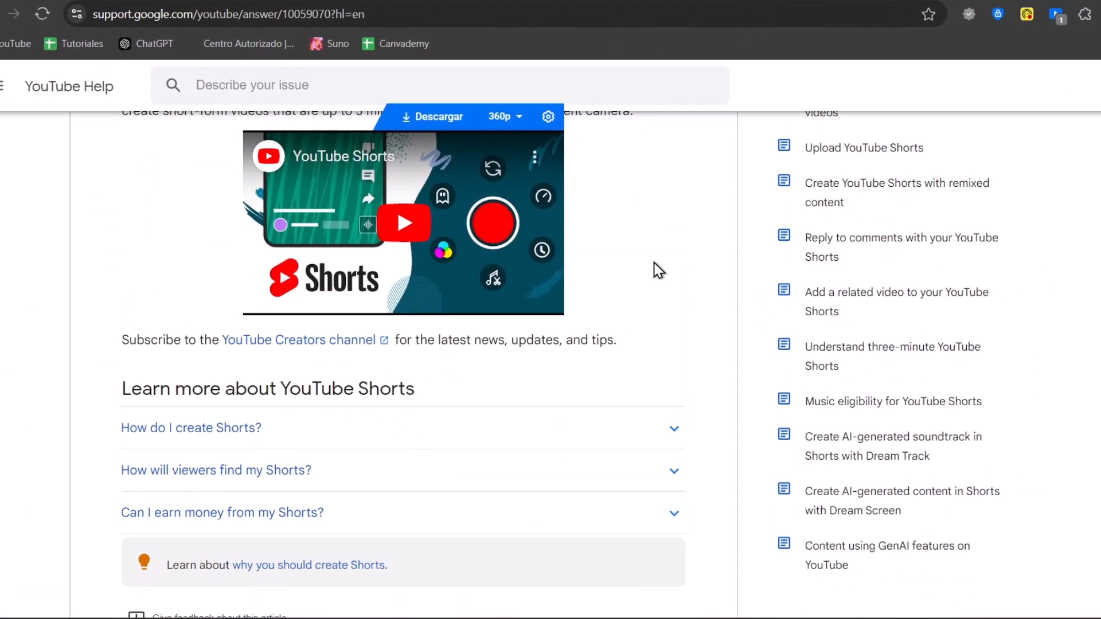
scroll(657, 268, down, 4)
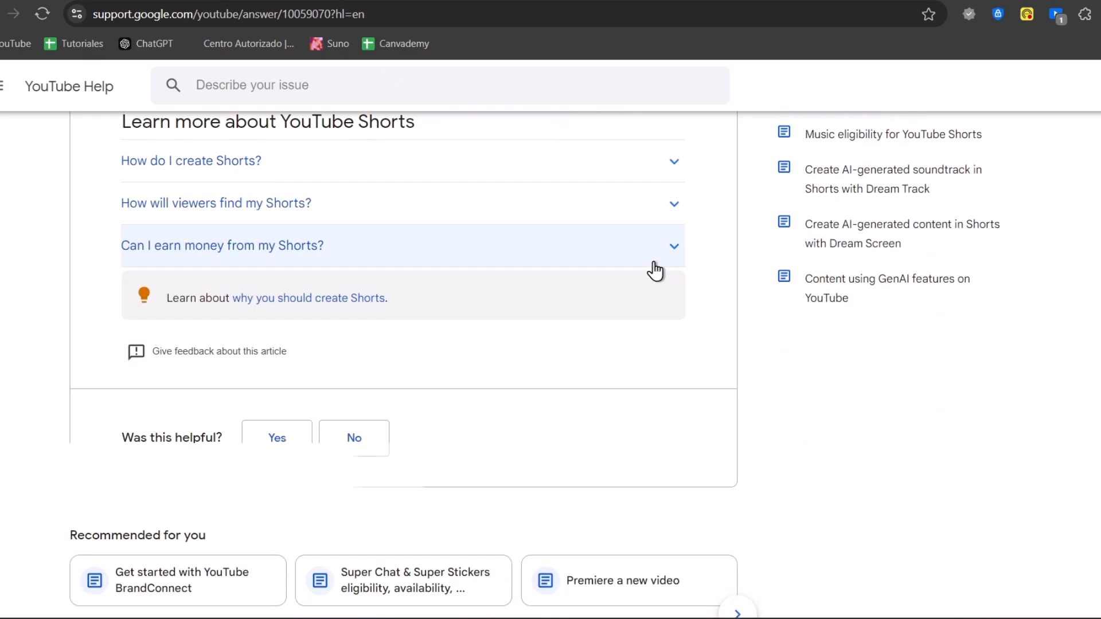
scroll(654, 270, up, 8)
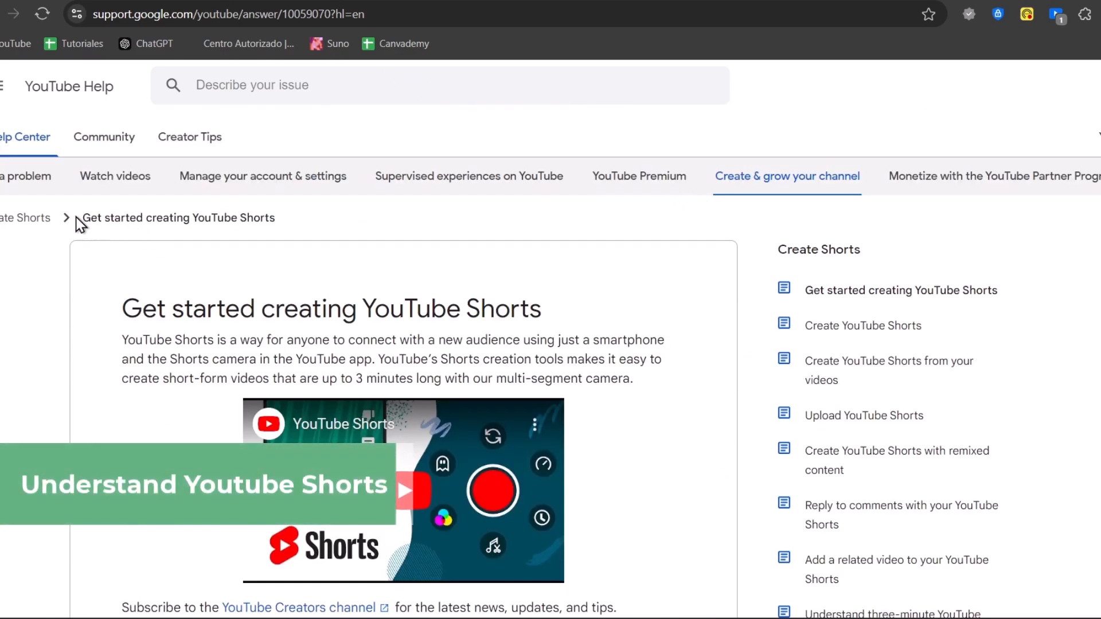
click(44, 218)
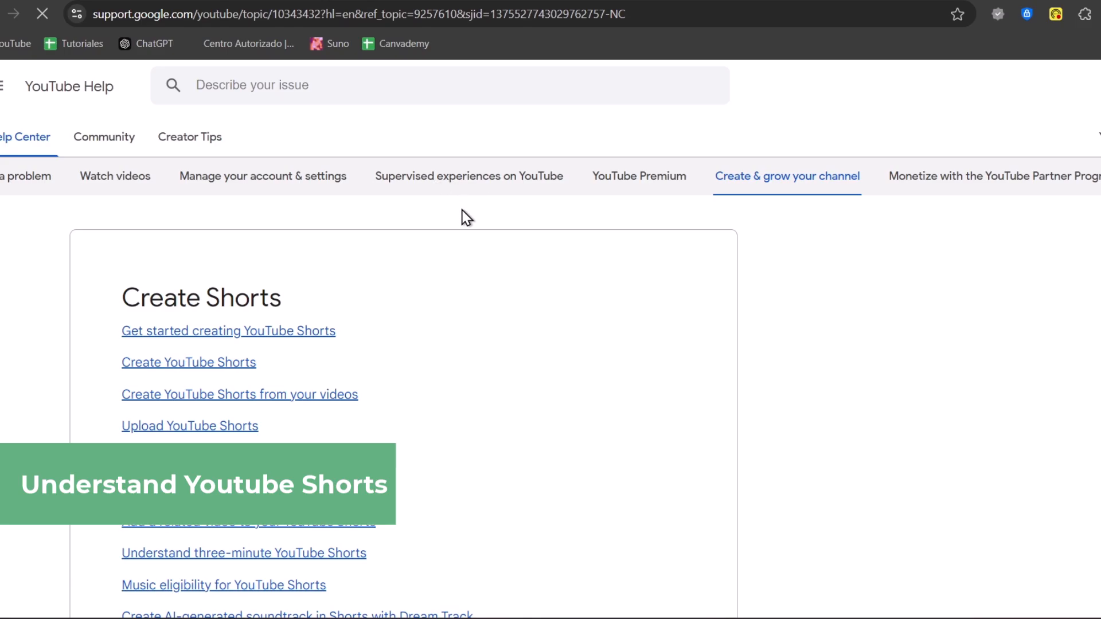
scroll(466, 223, down, 8)
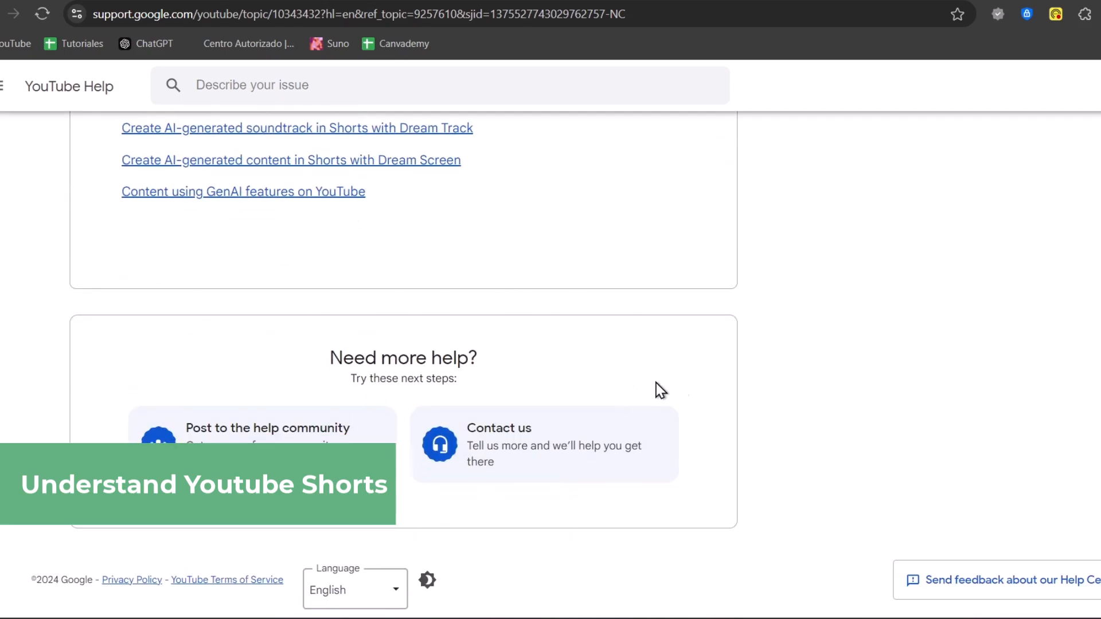
scroll(700, 387, up, 10)
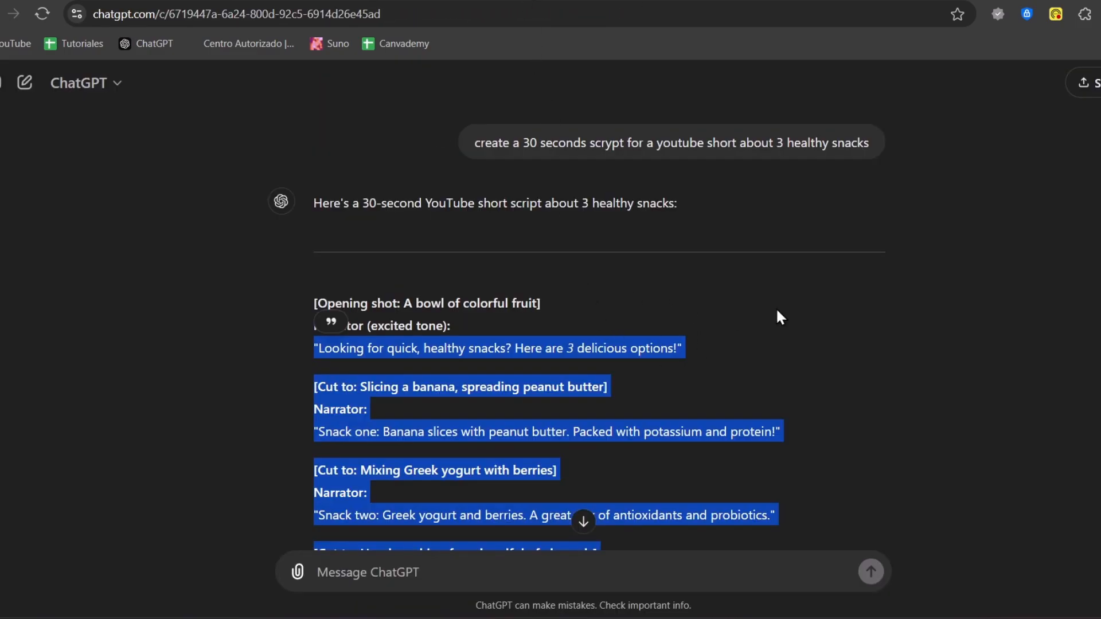
Step: Review the ChatGPT prompt and the 30-second script about 3 healthy snacks, from the opening shot to the final shot
scroll(578, 332, down, 1)
scroll(578, 333, up, 1)
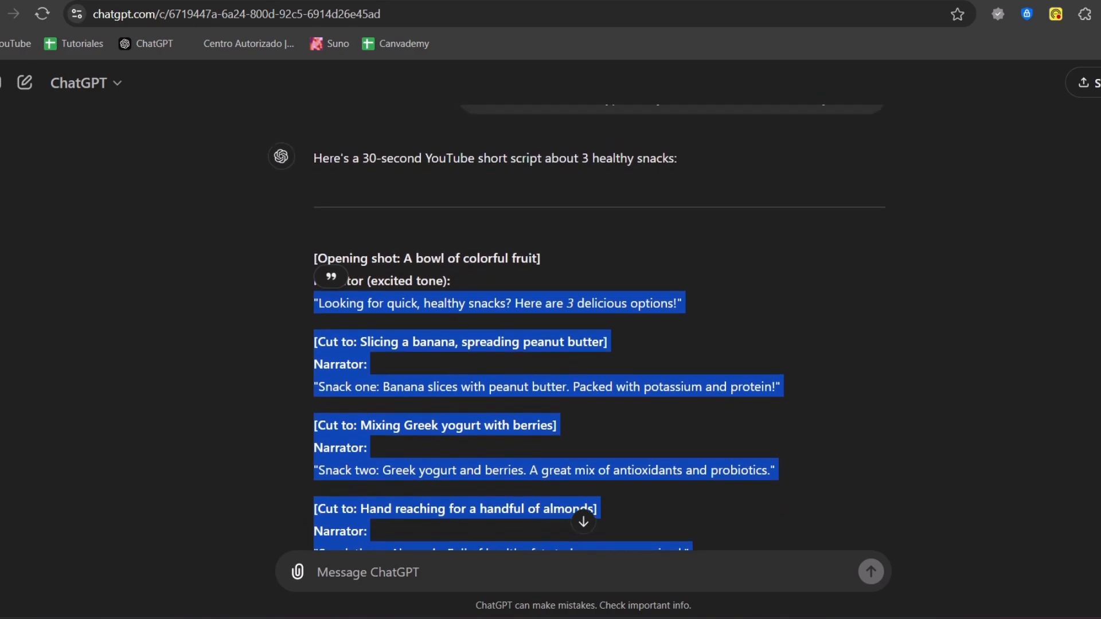
drag(529, 141, 606, 143)
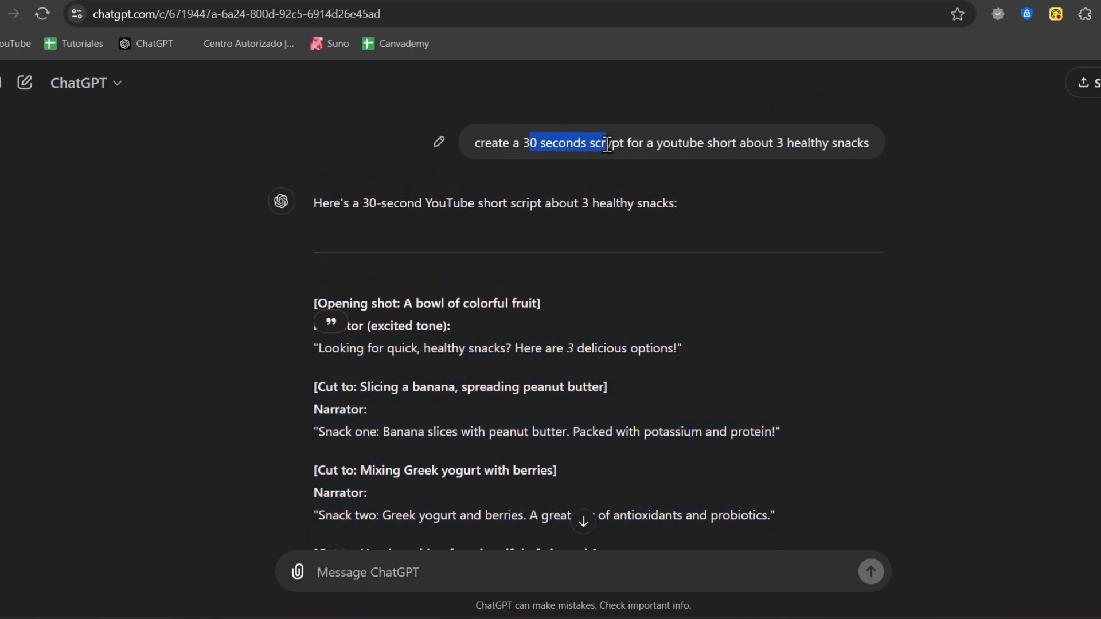
drag(818, 145, 871, 144)
scroll(578, 333, down, 3)
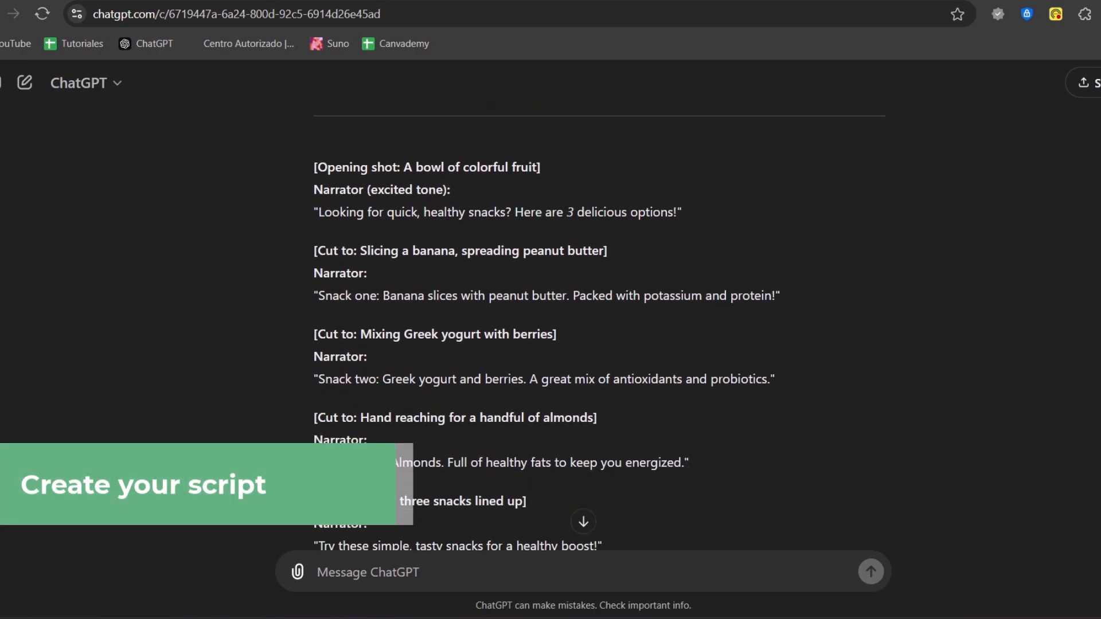
drag(286, 148, 692, 202)
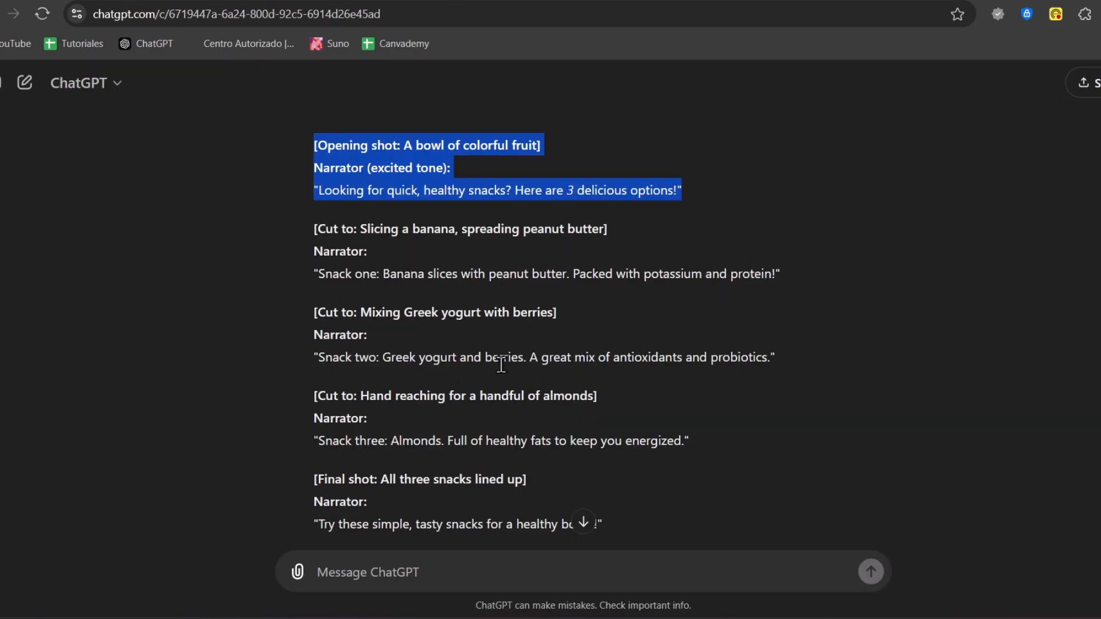
scroll(458, 386, down, 4)
scroll(465, 298, up, 5)
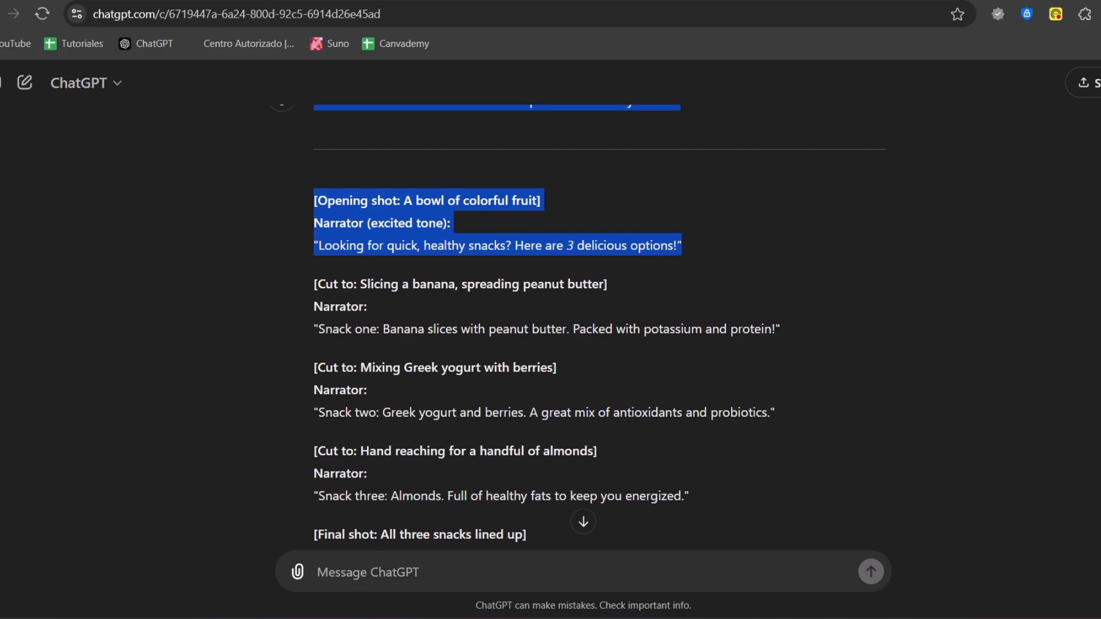
scroll(545, 316, down, 3)
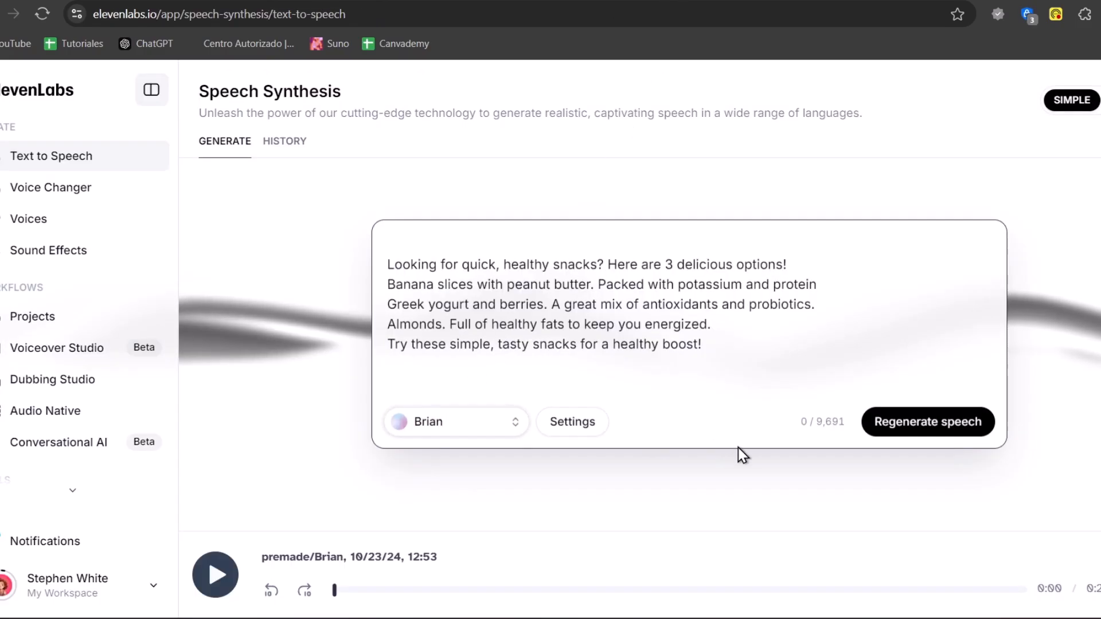
Step: Play the first seconds of the generated Brian voiceover in ElevenLabs
click(217, 576)
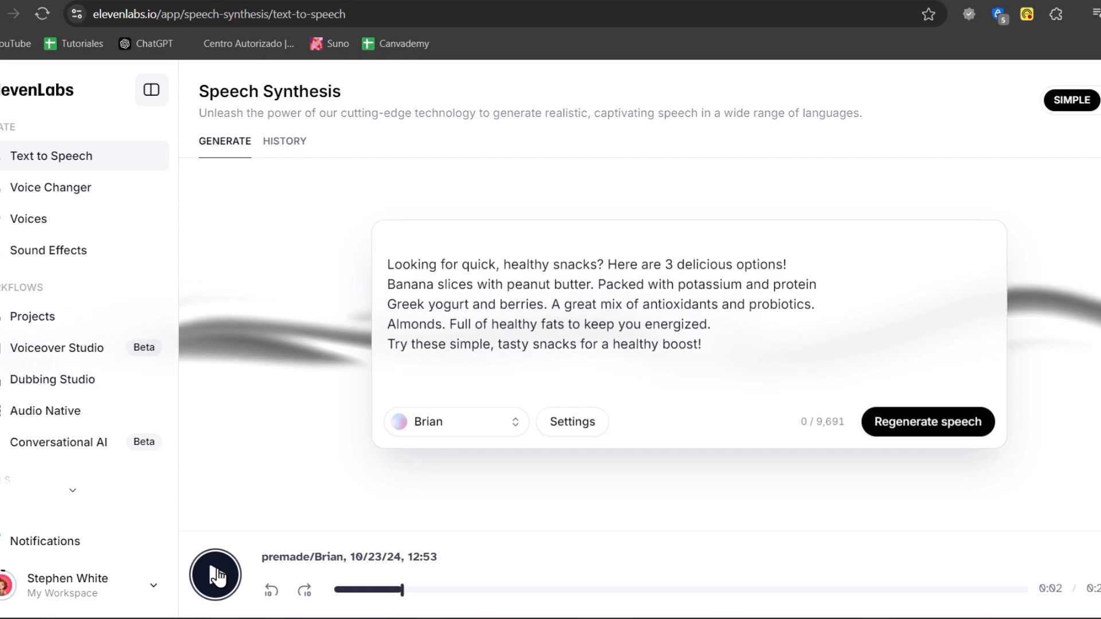
click(217, 576)
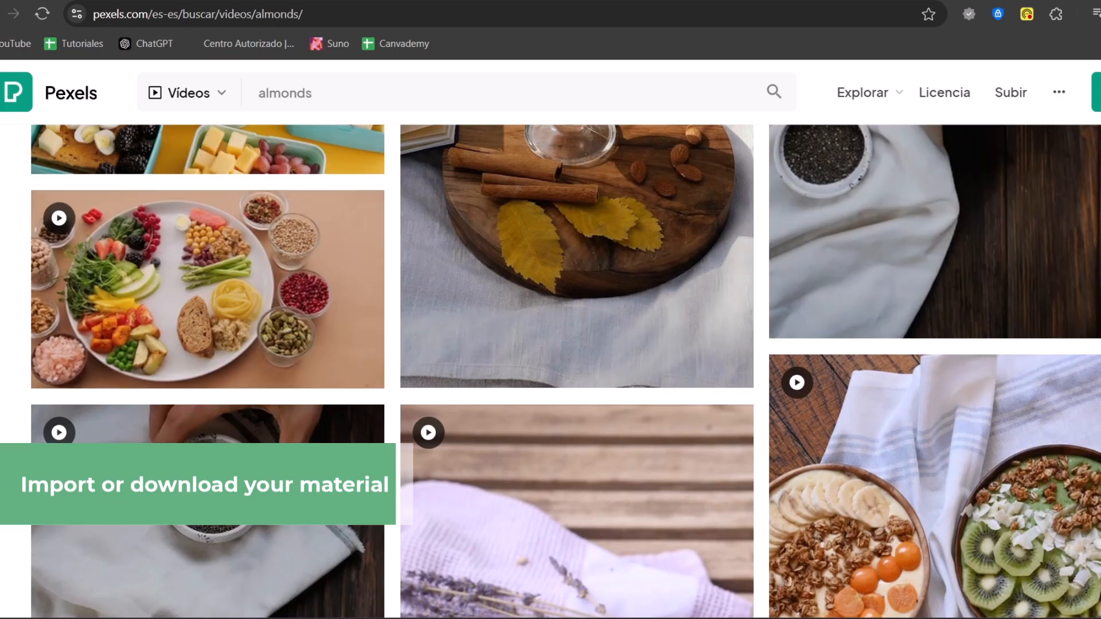
Step: Browse the almonds video results on Pexels for stock footage
scroll(1008, 455, up, 15)
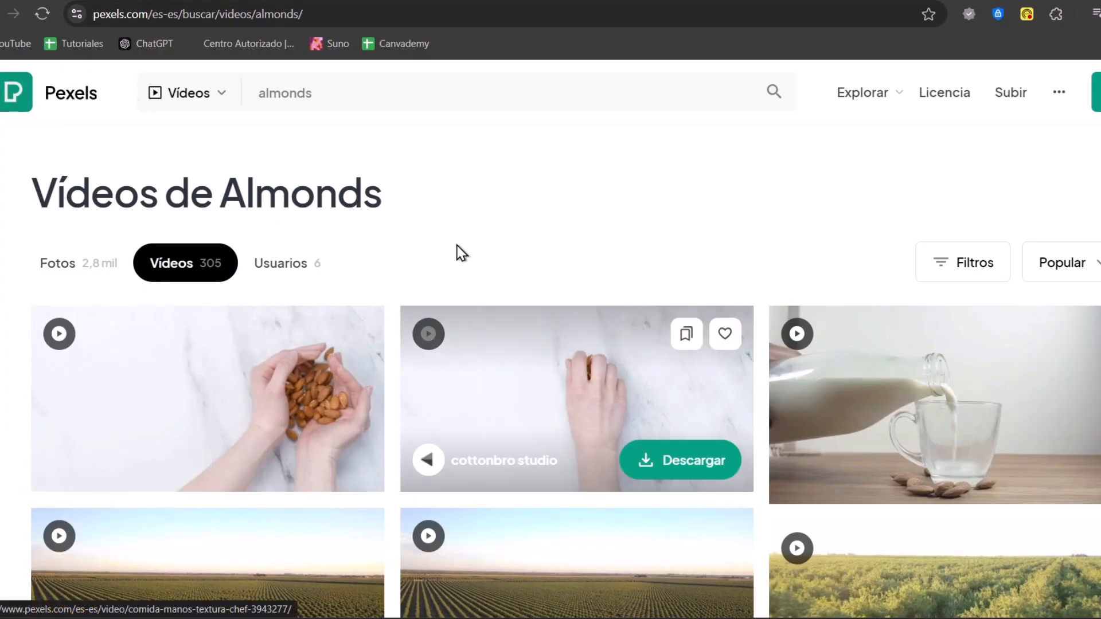
scroll(753, 389, down, 5)
scroll(753, 389, down, 10)
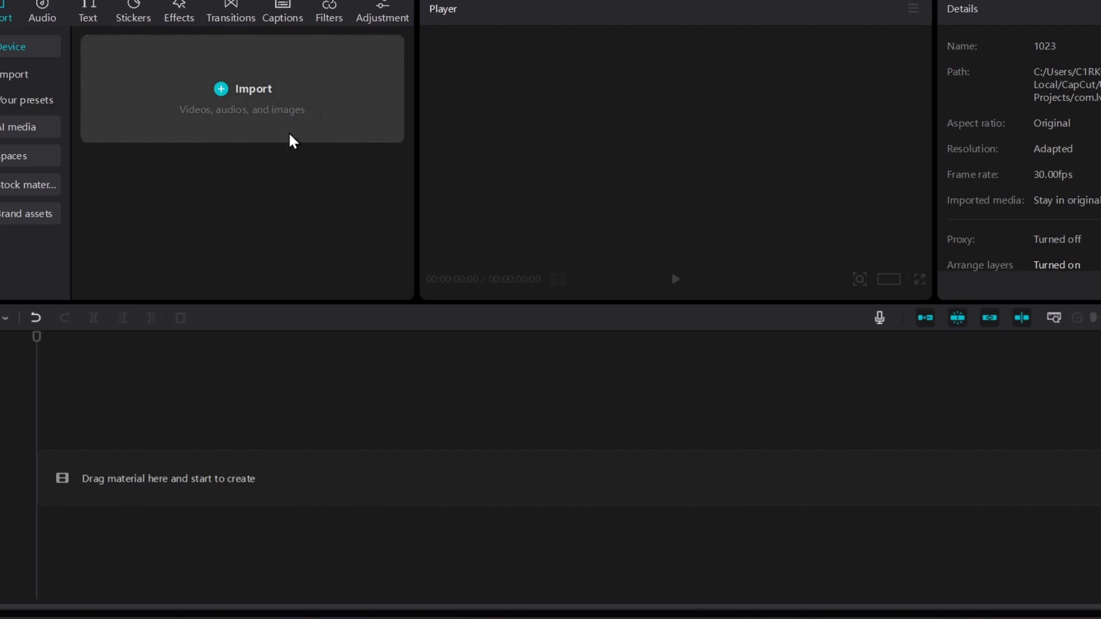
Step: Import the five food video clips from the Descargas folder into the CapCut project's media and dismiss the search tip
click(359, 126)
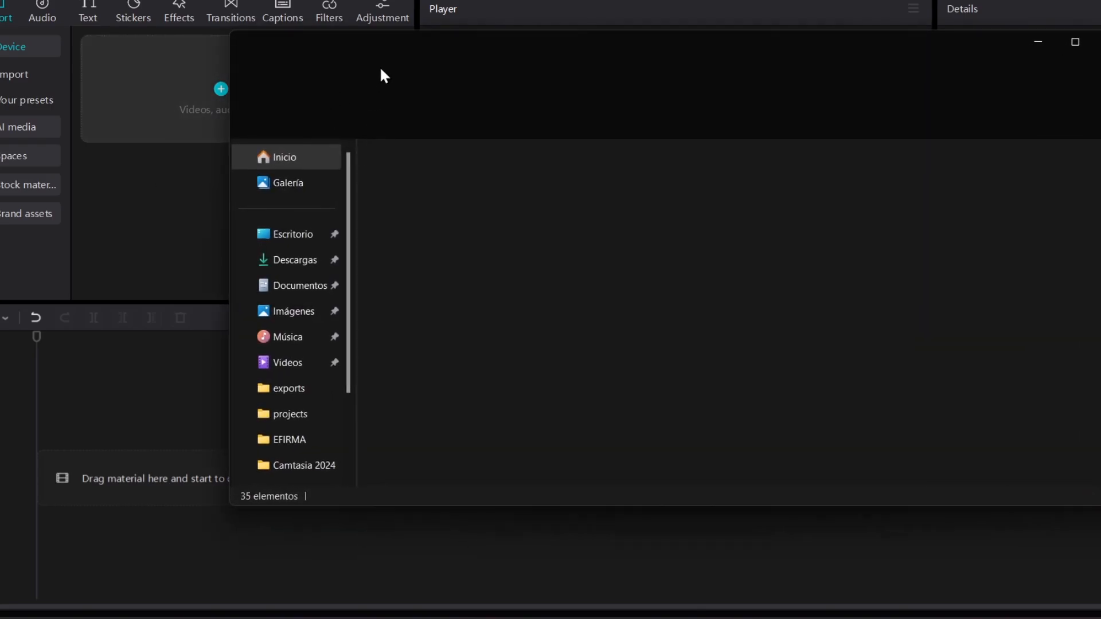
click(296, 259)
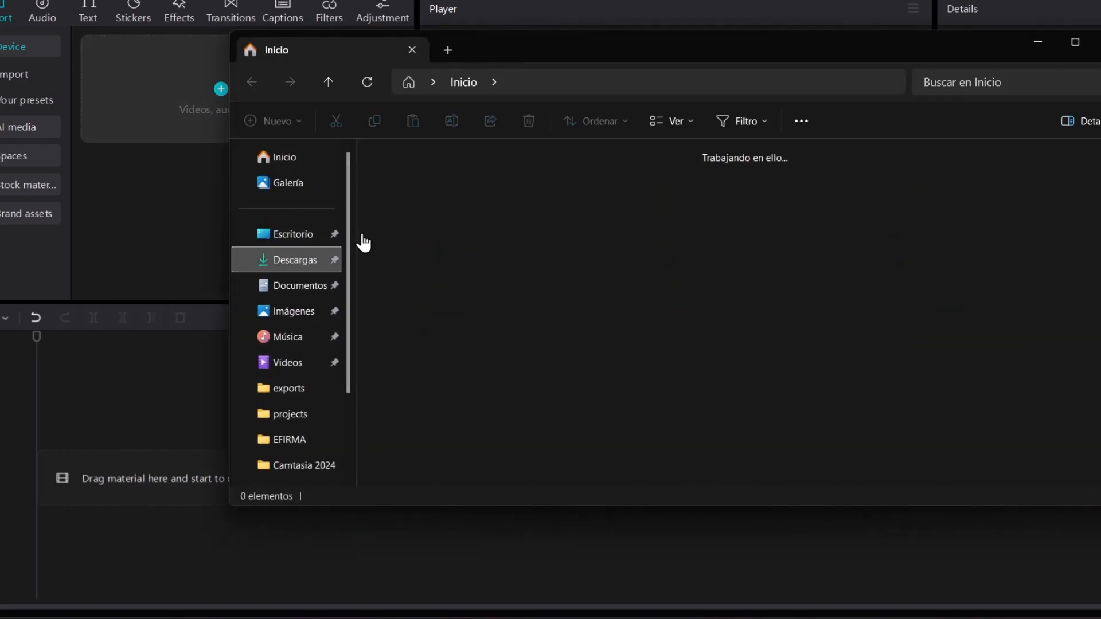
drag(937, 198, 128, 197)
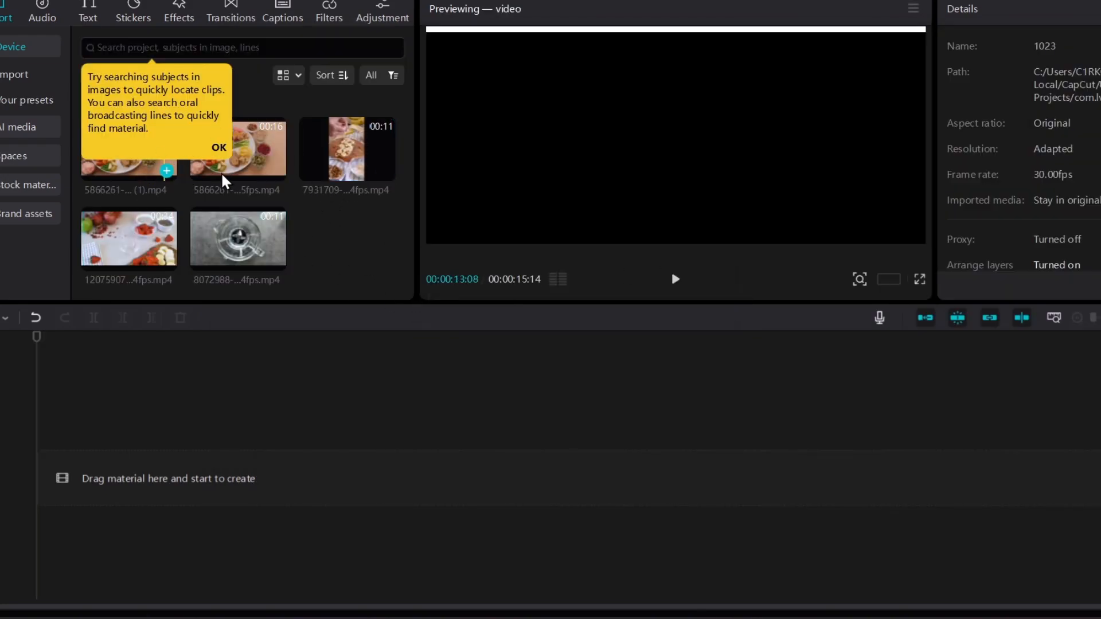
click(219, 148)
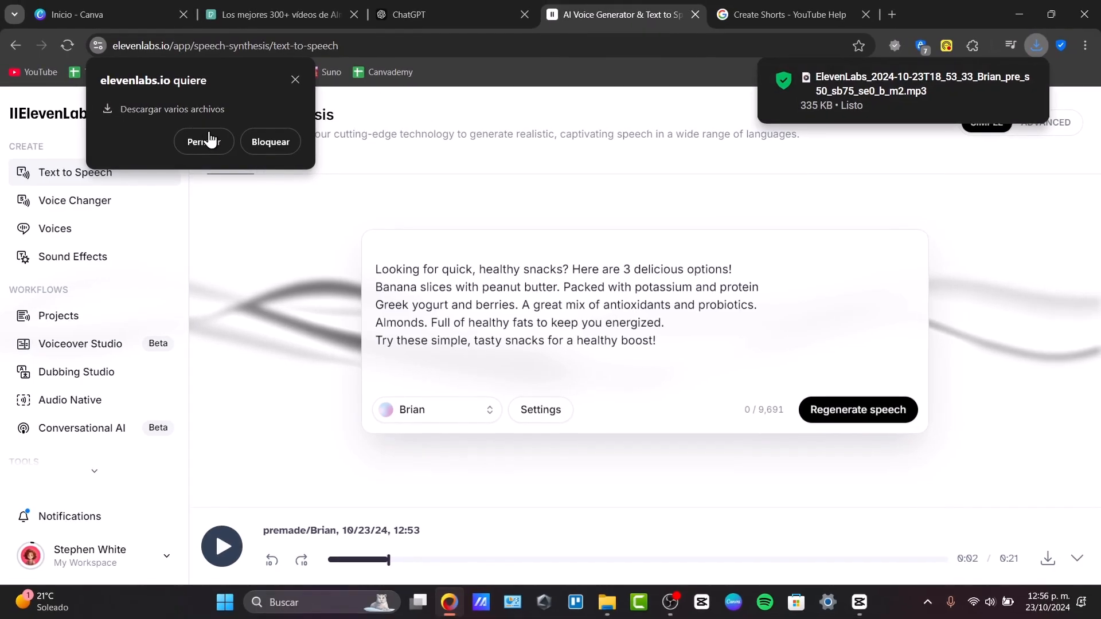
Step: Return to CapCut and import the ElevenLabs voiceover MP3 from the Descargas folder into the project's media
click(859, 602)
click(607, 602)
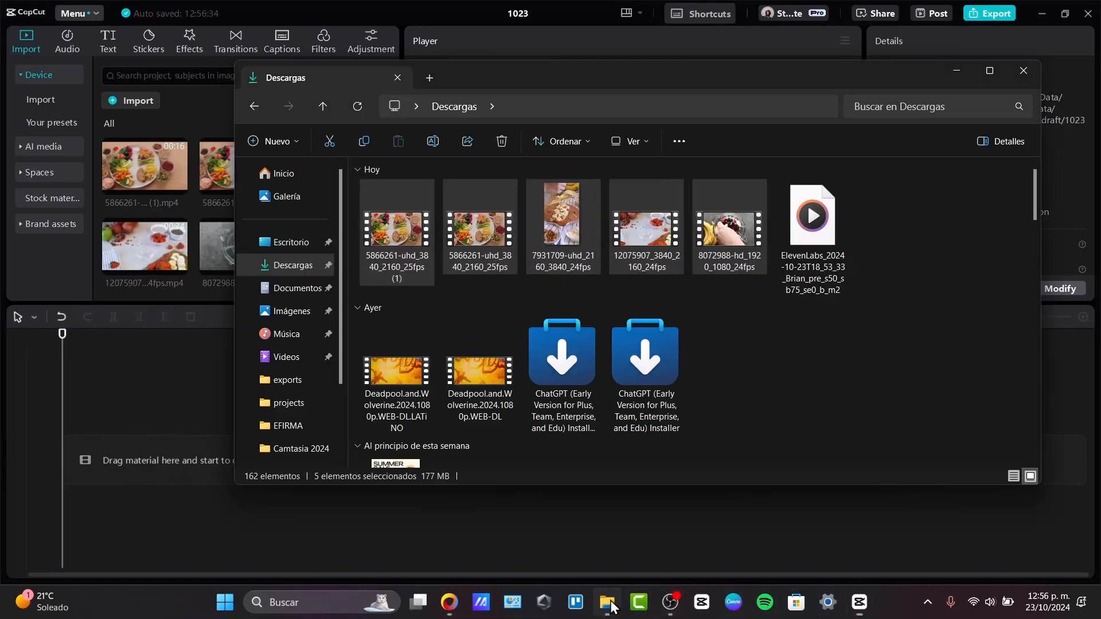
click(824, 258)
drag(824, 258, 198, 160)
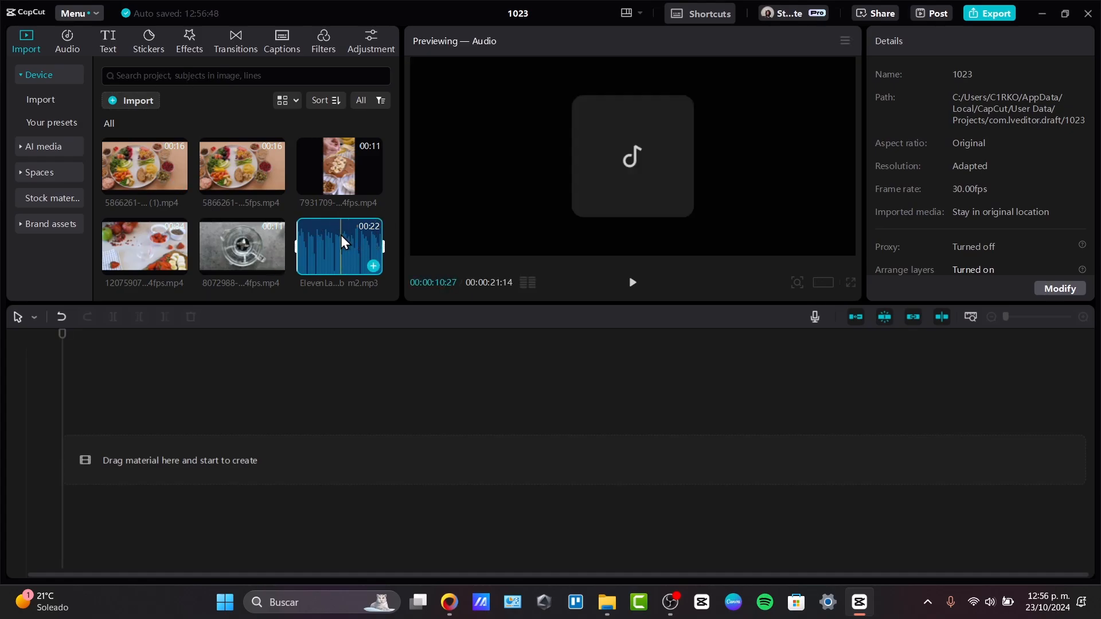
Step: Place the ElevenLabs voiceover at the start of the timeline as the audio track
click(218, 247)
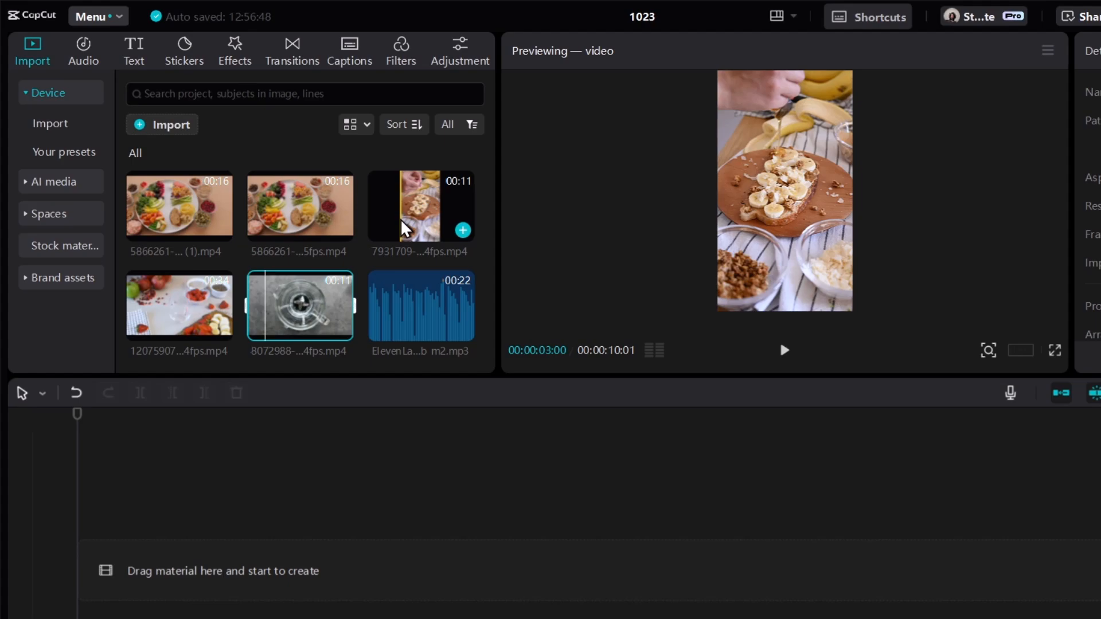
drag(309, 307, 365, 393)
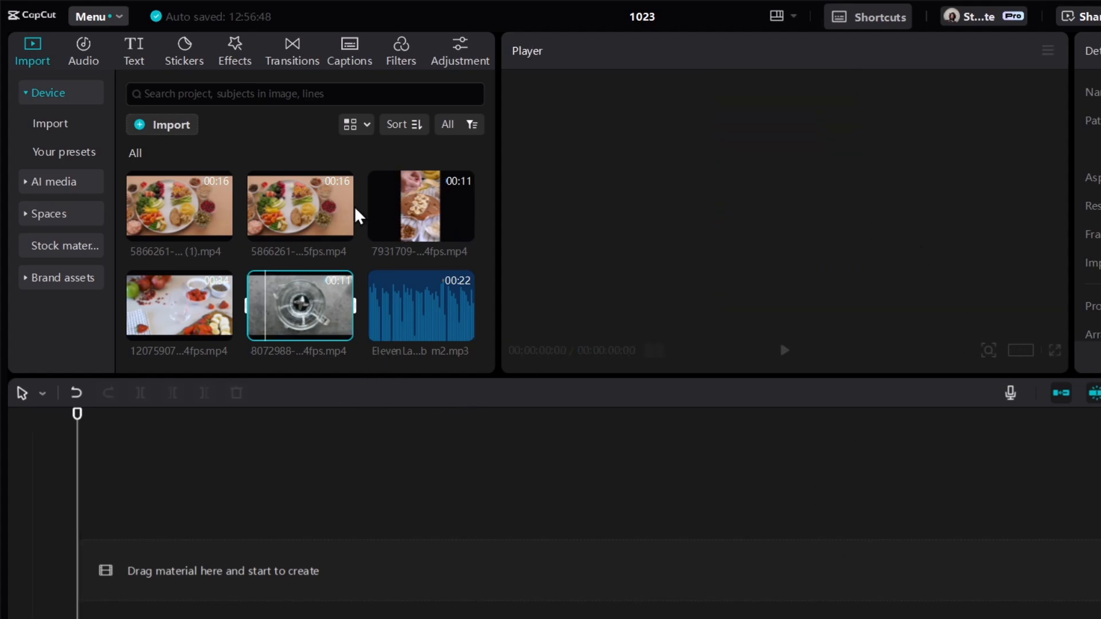
drag(423, 332, 186, 617)
click(286, 613)
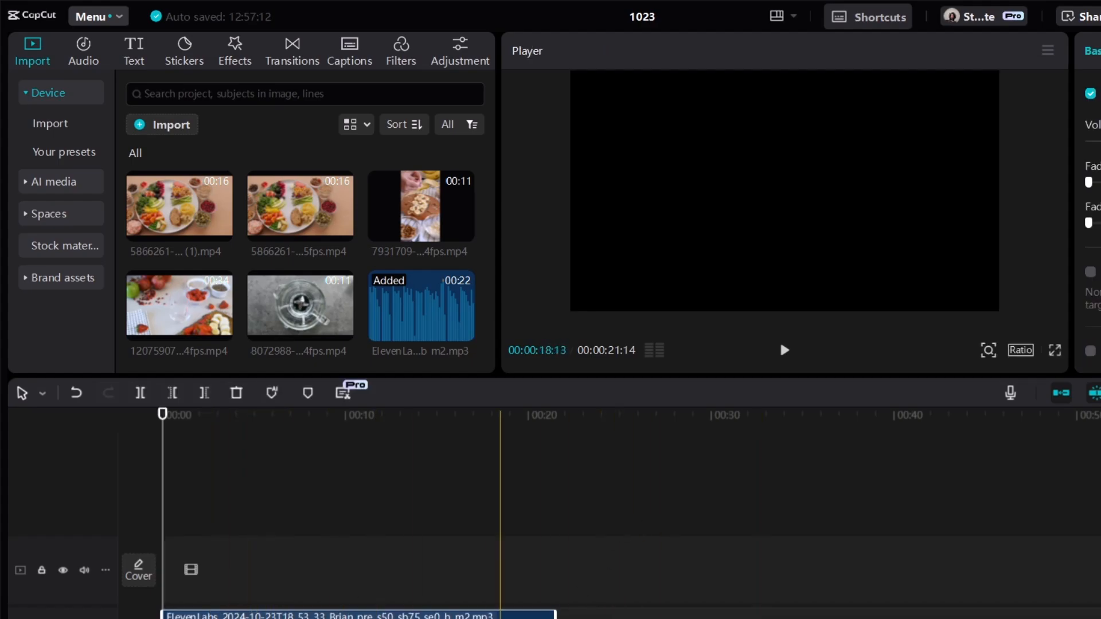
Step: Add the 5866261 25fps food plate clip to the start of the main video track and move the playhead to 00:00:05:02
key(ctrl+equal)
key(ctrl+equal)
key(ctrl+equal)
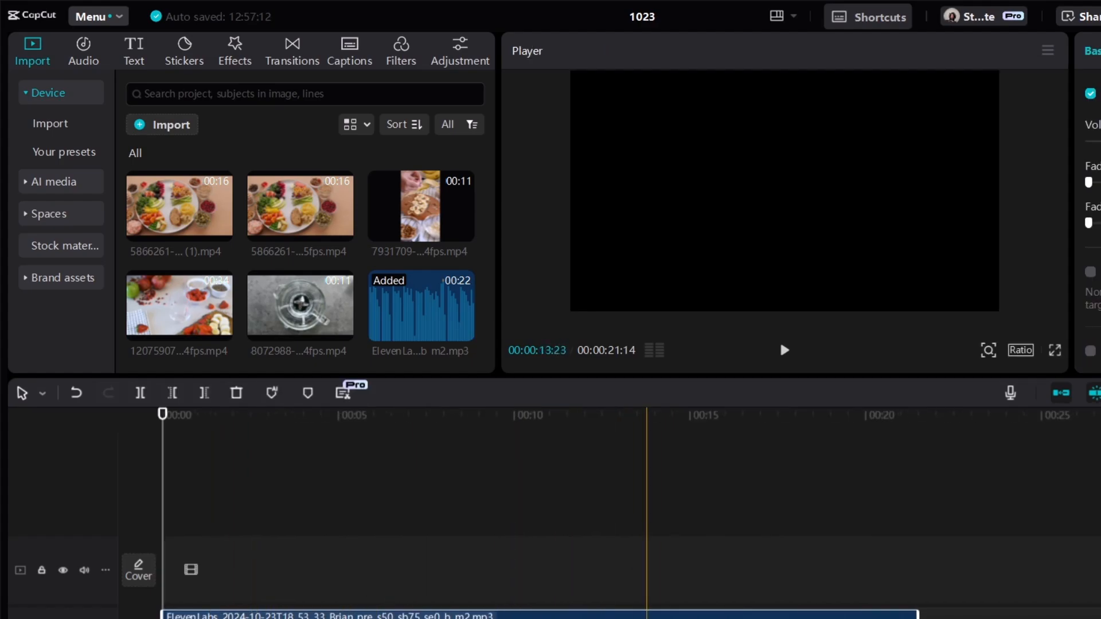
key(ctrl+equal)
key(ctrl+equal)
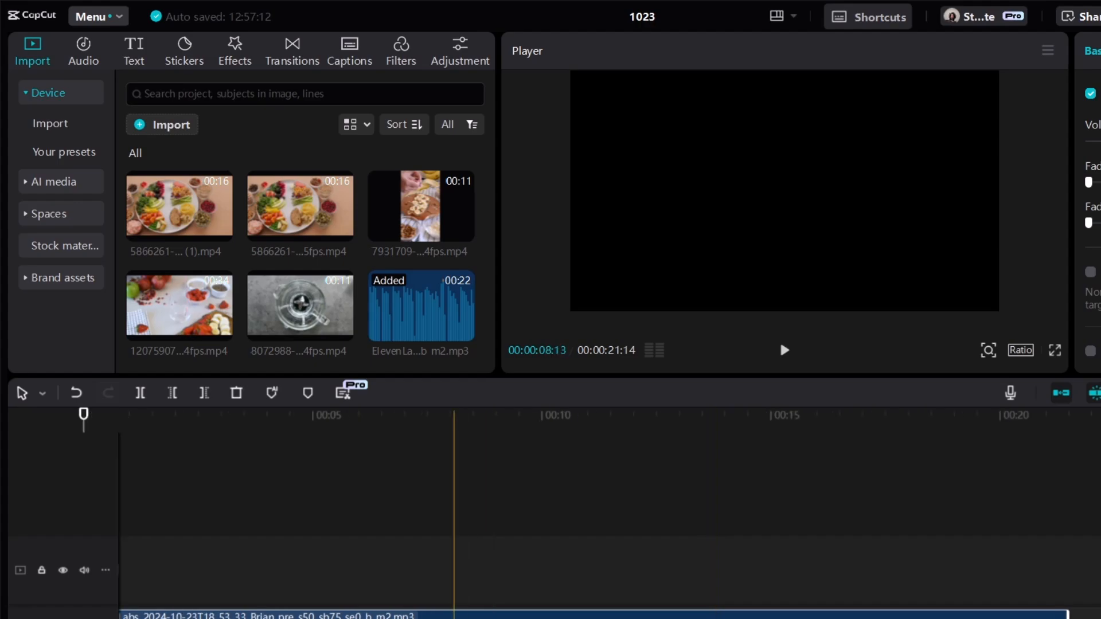
scroll(465, 516, left, 2)
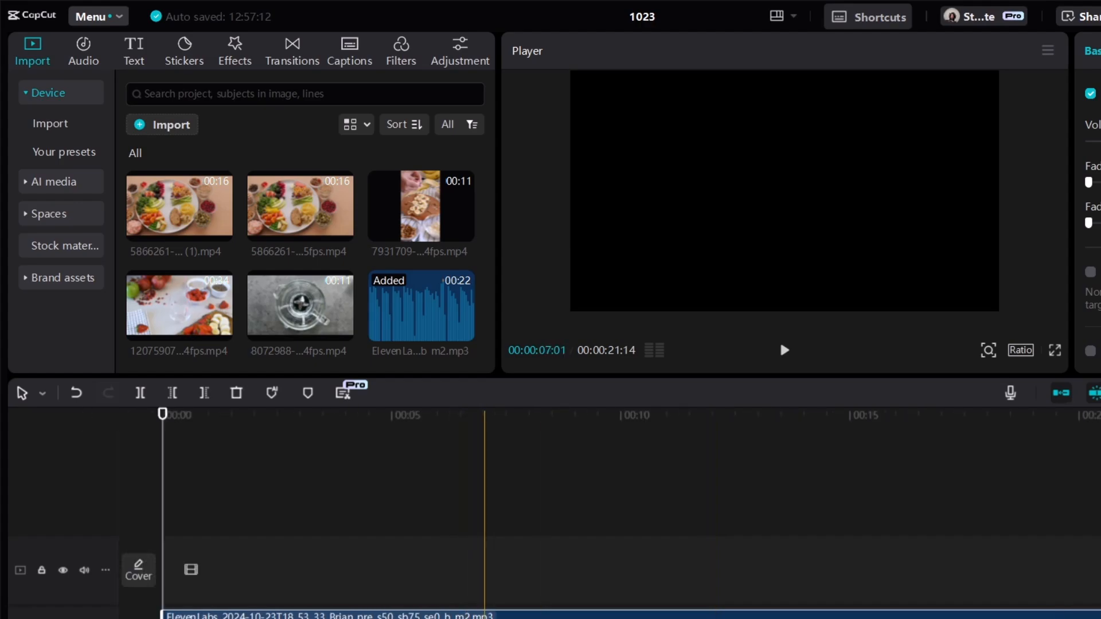
mouse_move(480, 618)
mouse_down()
mouse_move(463, 591)
mouse_move(481, 598)
mouse_up()
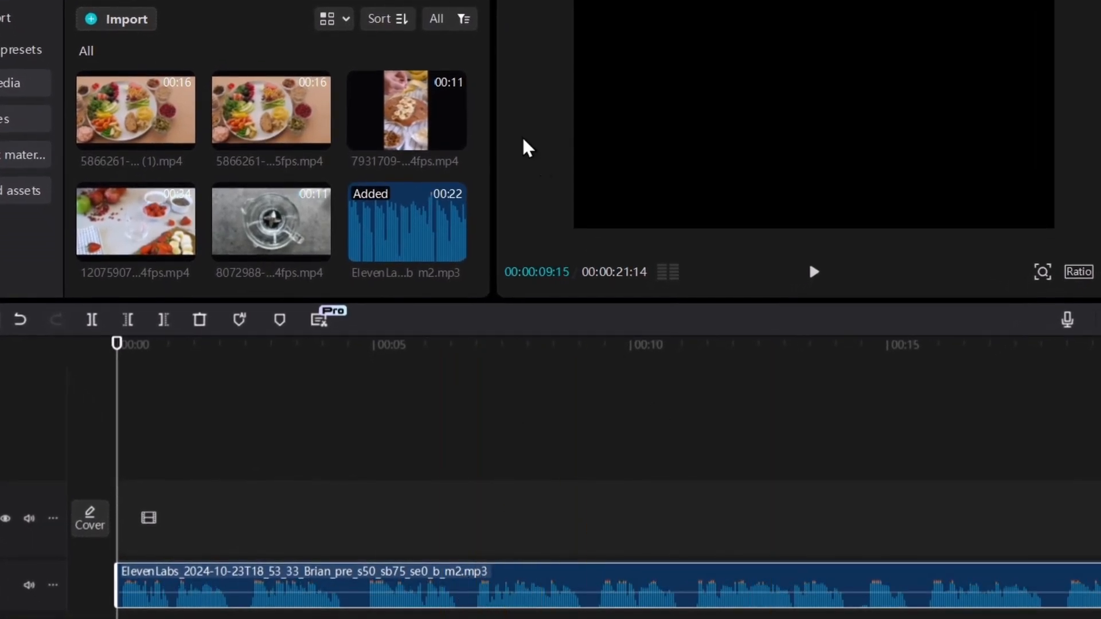
drag(258, 118, 162, 542)
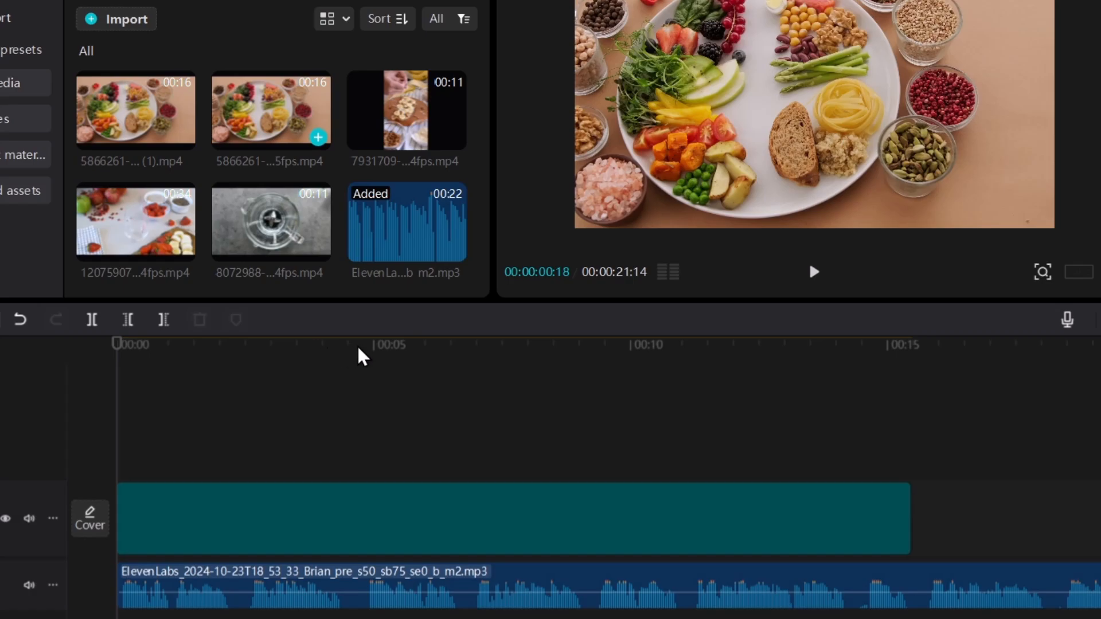
click(396, 347)
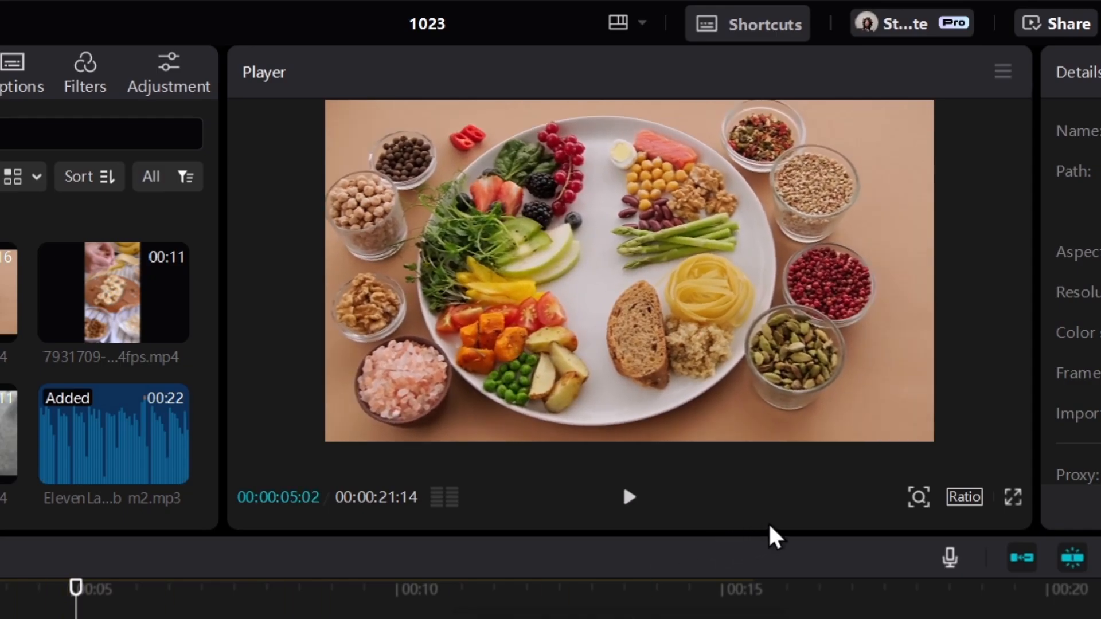
Step: Set the project's aspect ratio to 9:16
click(964, 499)
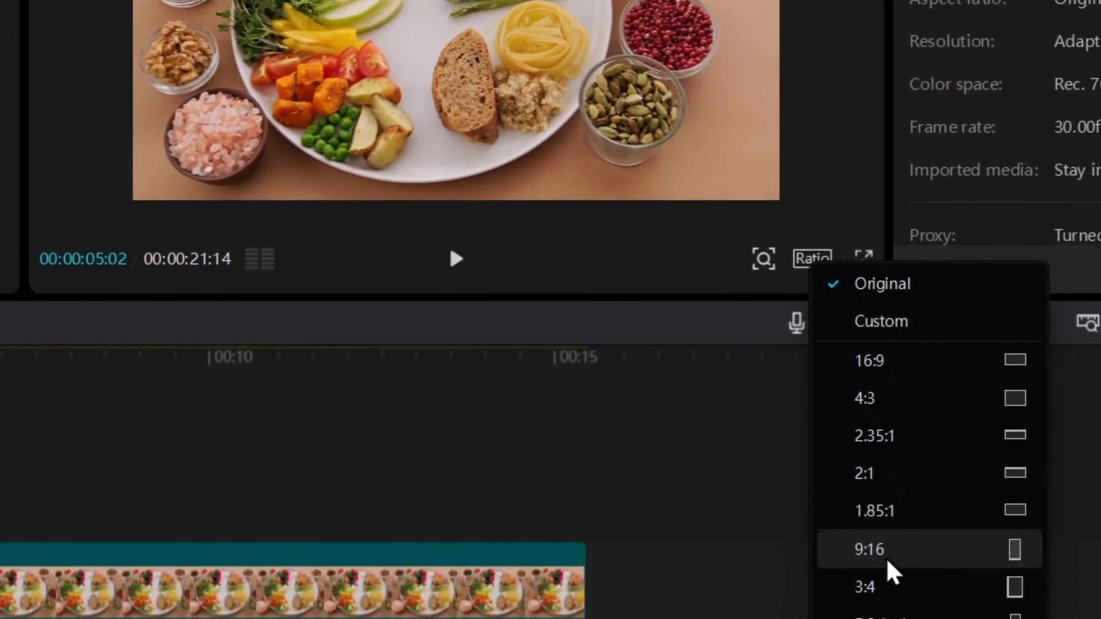
click(888, 564)
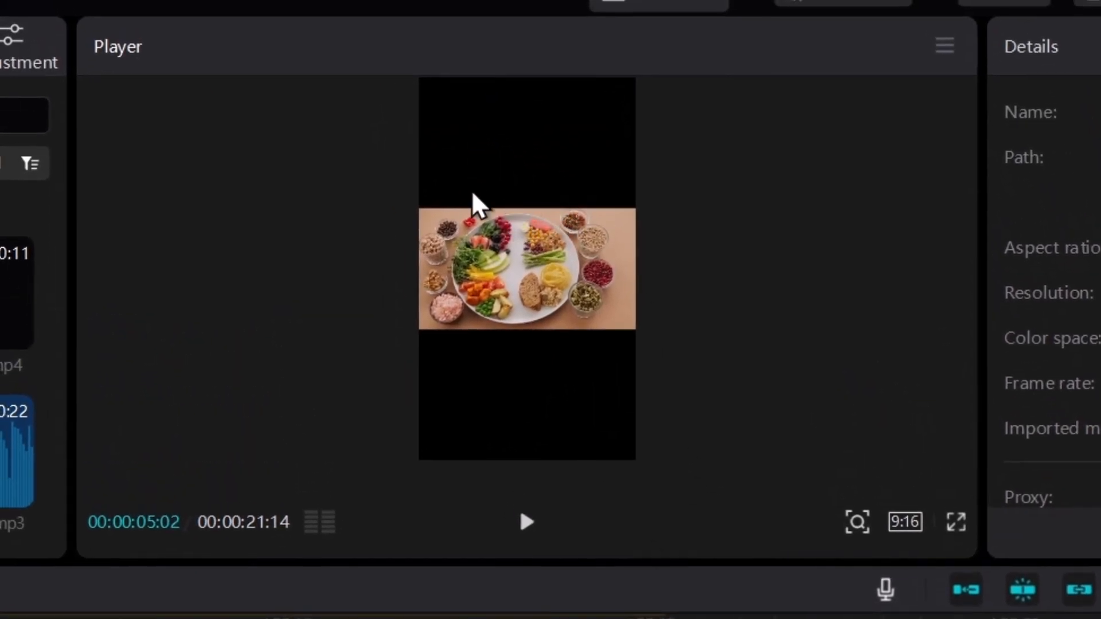
Step: Scale the 5866261 food plate clip up to 315% so it fills the vertical frame
drag(622, 563, 625, 618)
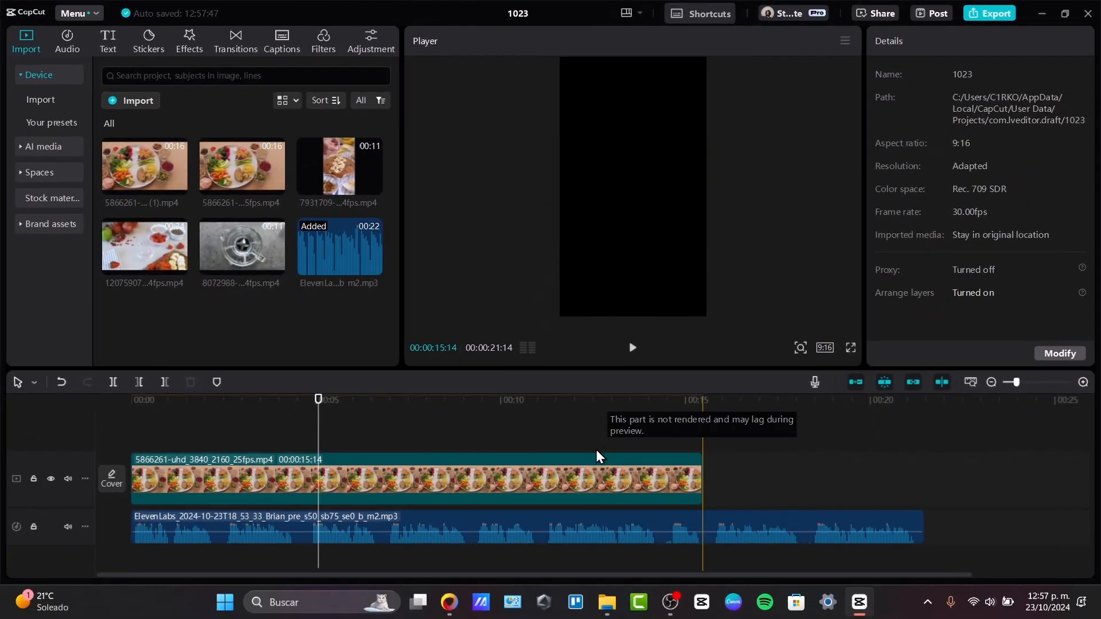
click(281, 487)
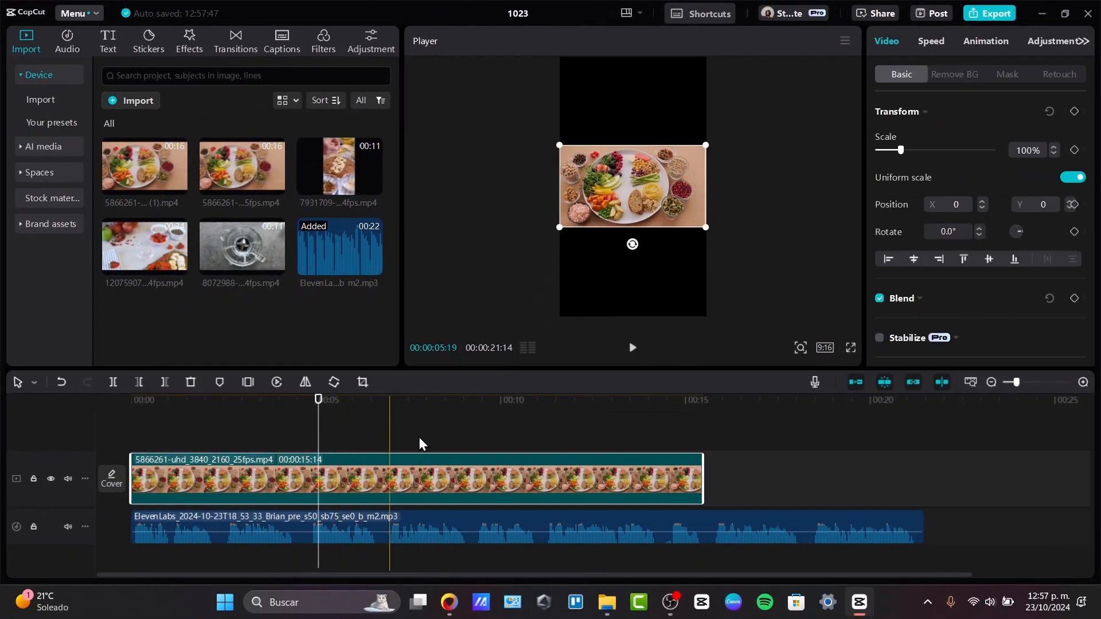
drag(709, 230, 879, 484)
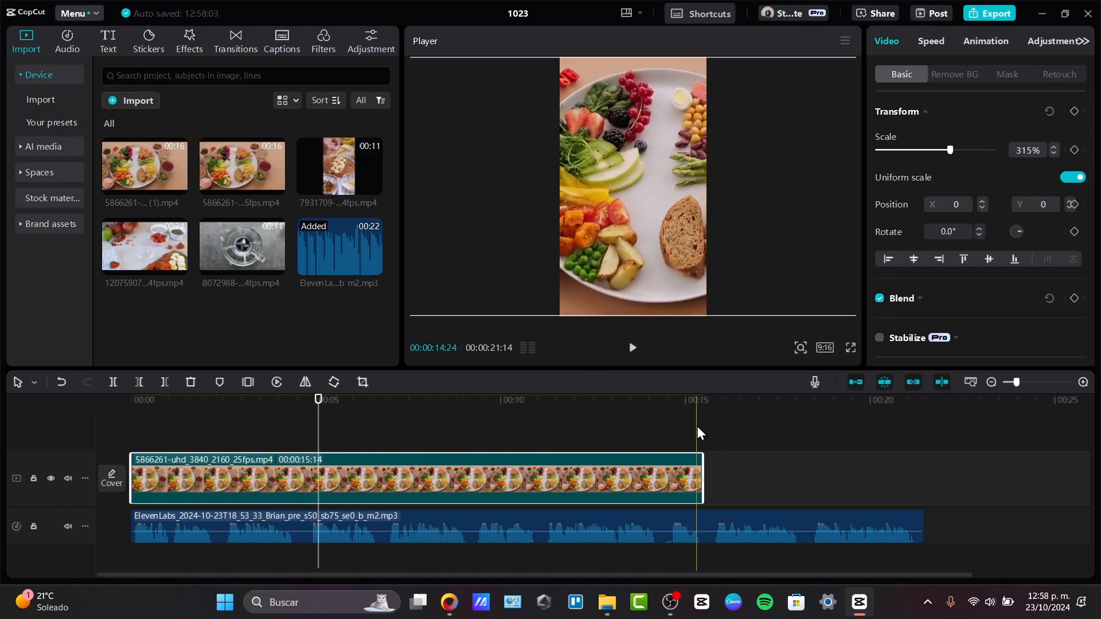
Step: Trim the food plate clip to end at about 00:00:02:14, matching the end of the voiceover's first phrase
drag(132, 479, 570, 493)
click(543, 492)
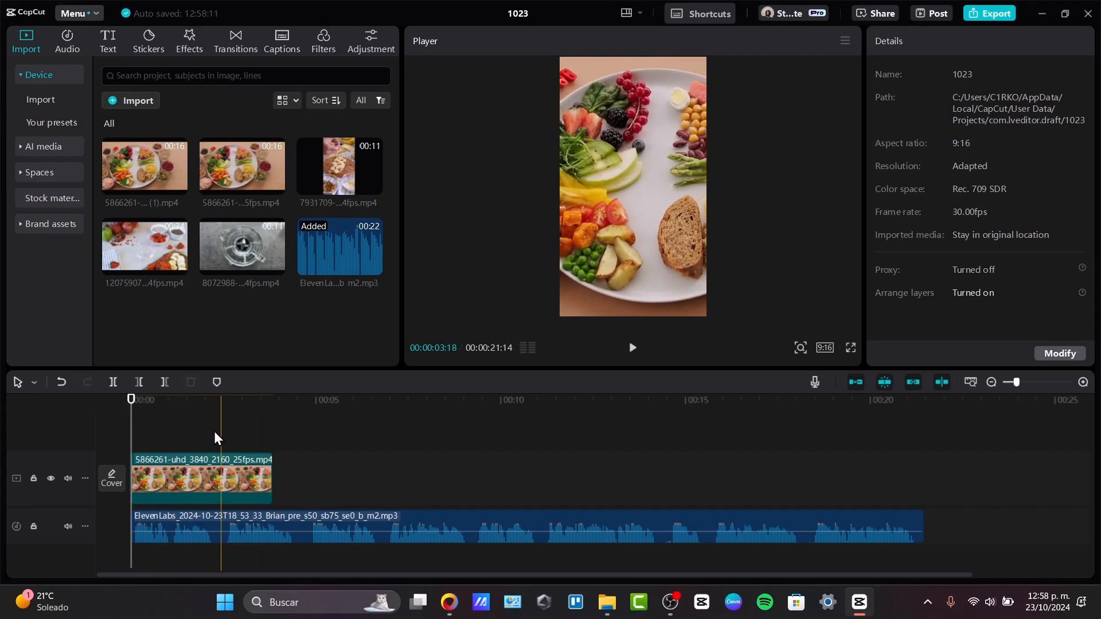
drag(272, 479, 219, 493)
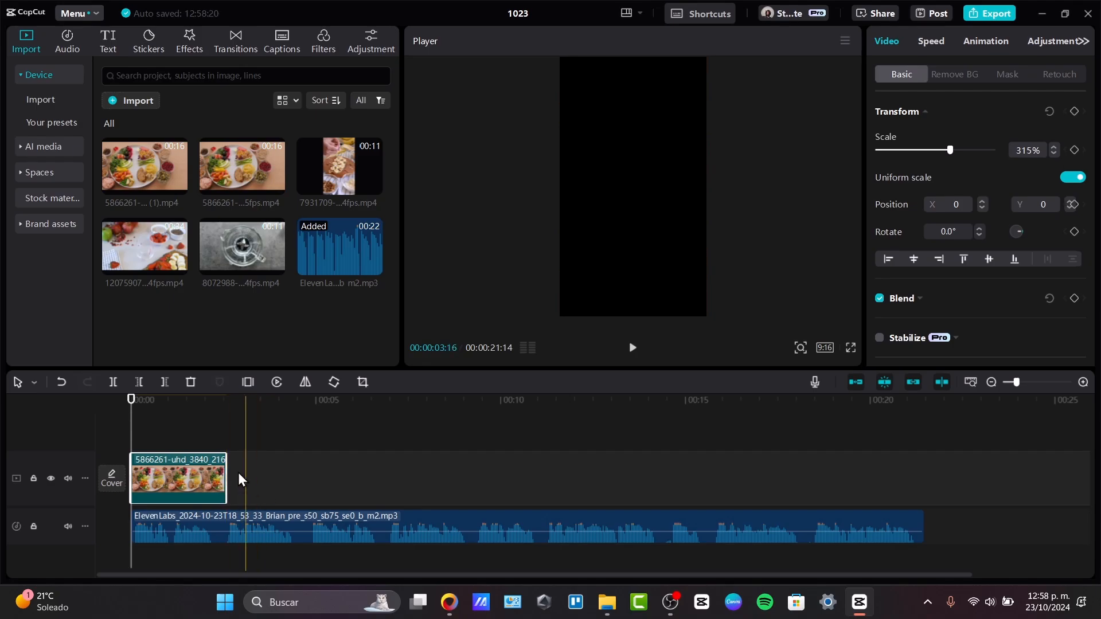
click(113, 449)
key(space)
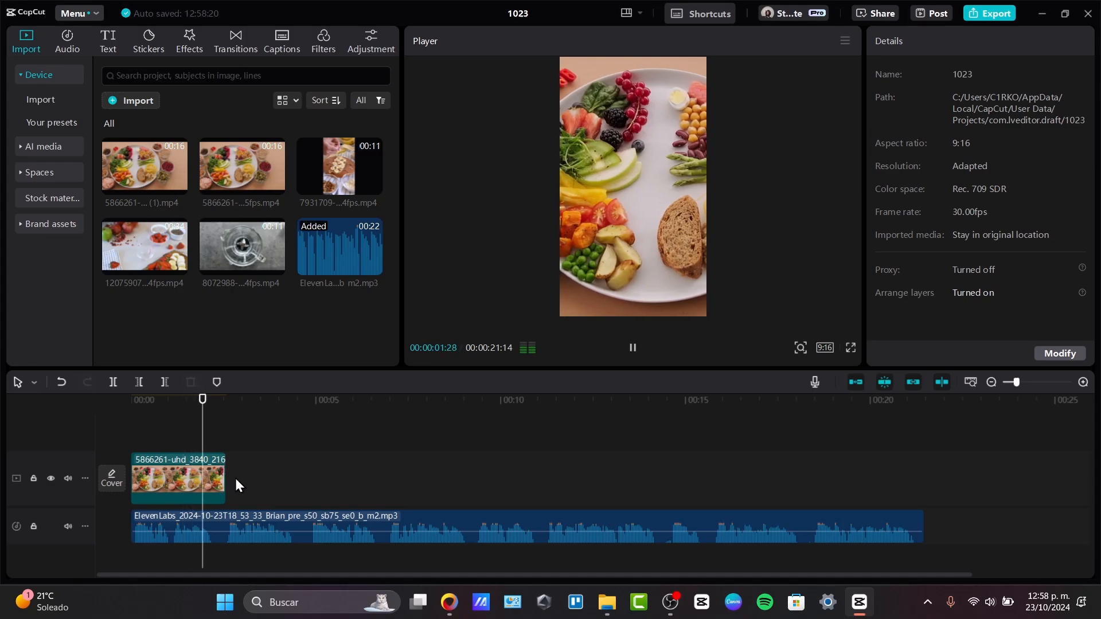
key(space)
click(224, 494)
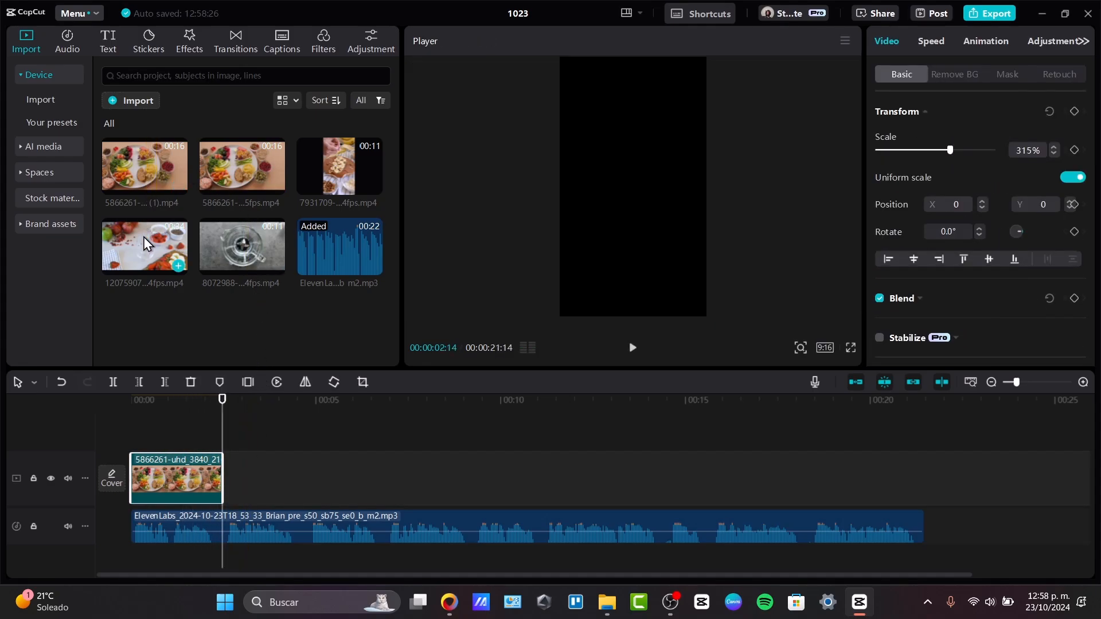
Step: Fill the main track after the plate clip with the 12075907, 7931709, 8106325 and 7930808 clips, closing with the 5866261 clip at the voiceover's end
click(144, 243)
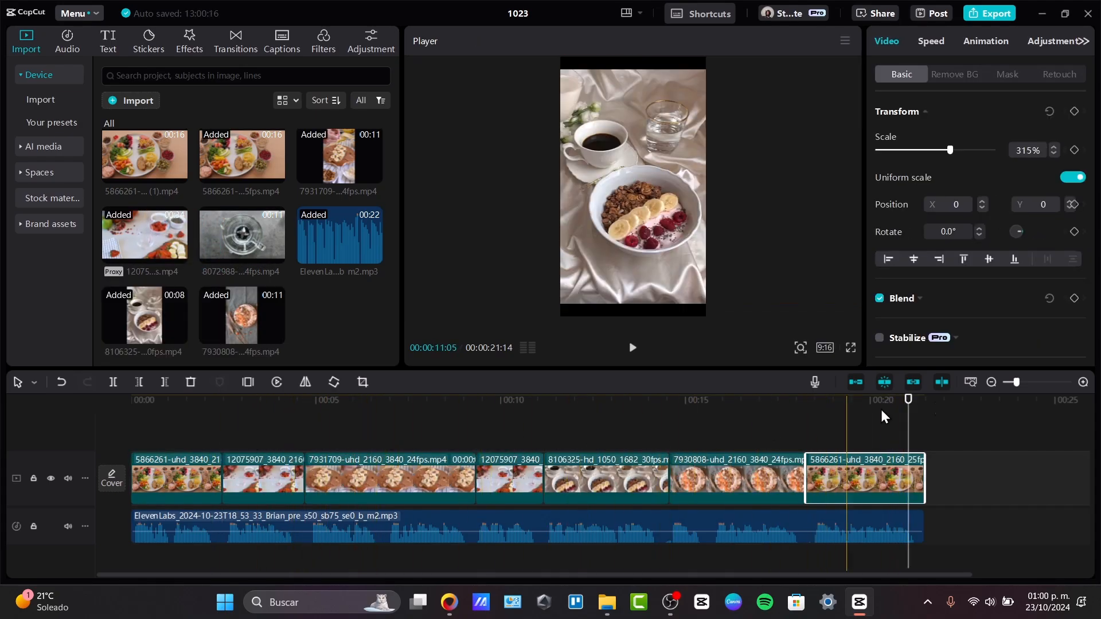
click(948, 446)
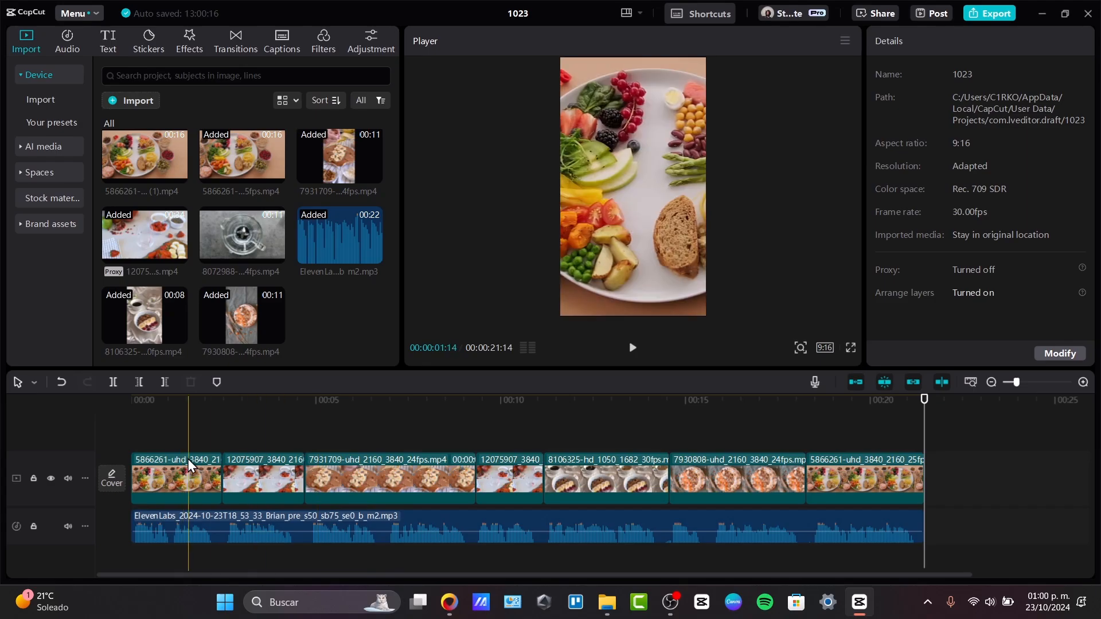
Step: Try the second timeline clip, 12075907, at 315% scale and reduce it to about 130%
click(247, 467)
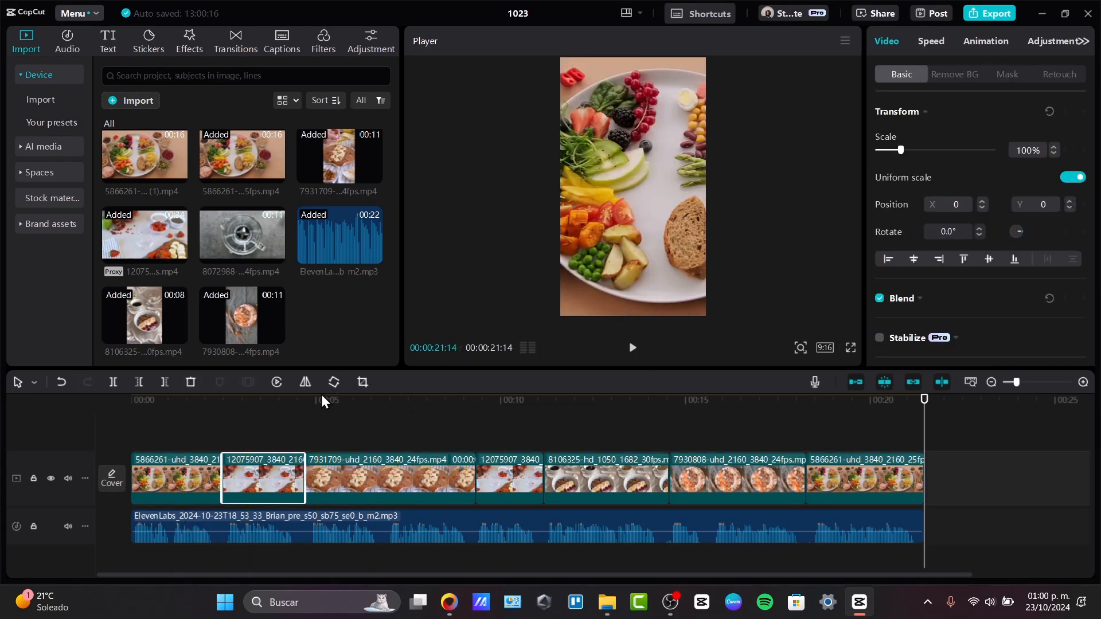
click(266, 399)
drag(714, 230, 910, 455)
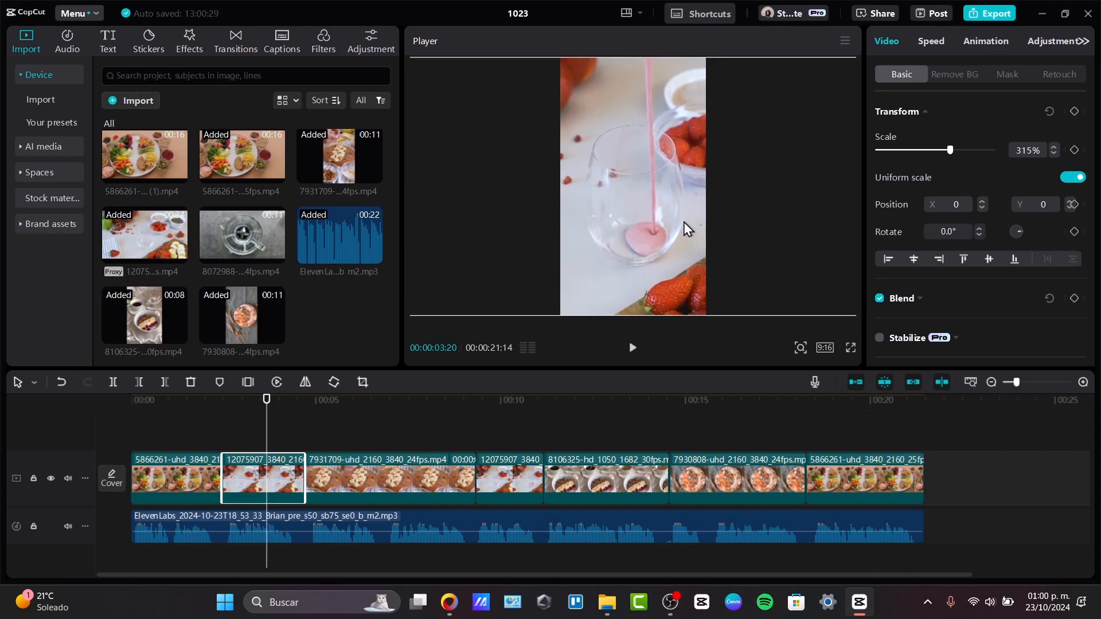
drag(952, 151, 910, 159)
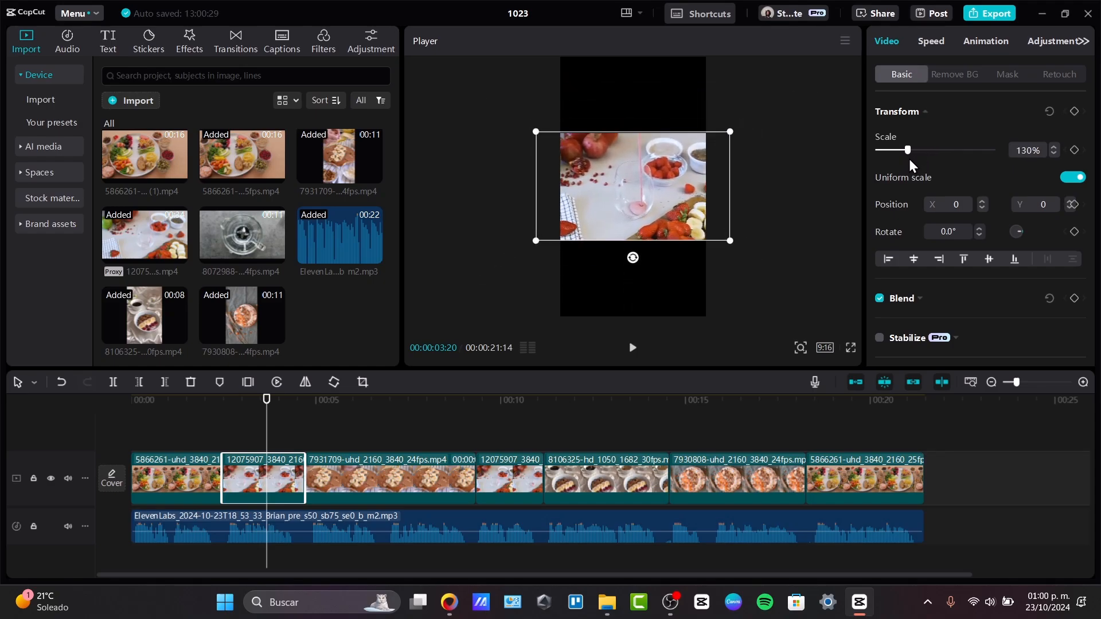
Step: Give the second clip a Blur canvas background using the second blur strength
scroll(917, 231, down, 6)
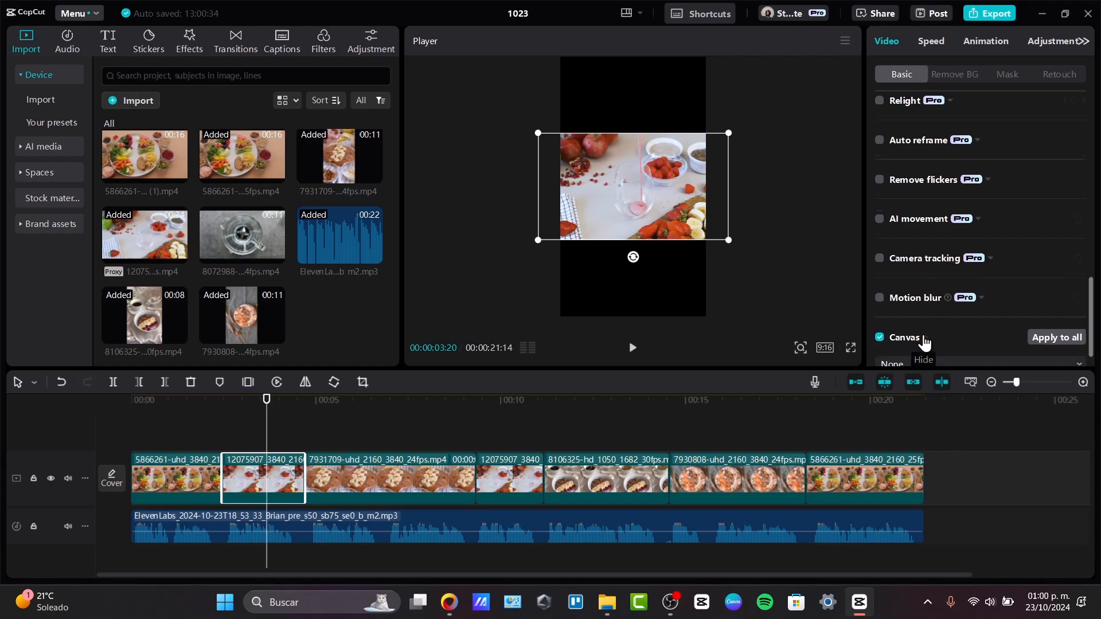
scroll(925, 342, down, 1)
click(913, 336)
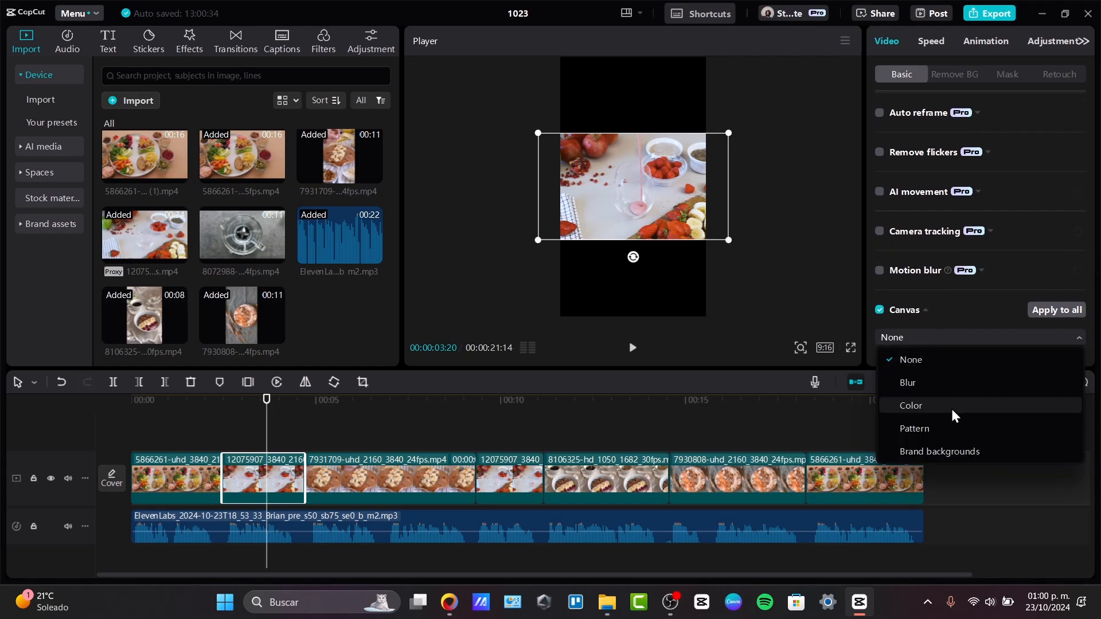
click(909, 384)
scroll(929, 321, down, 2)
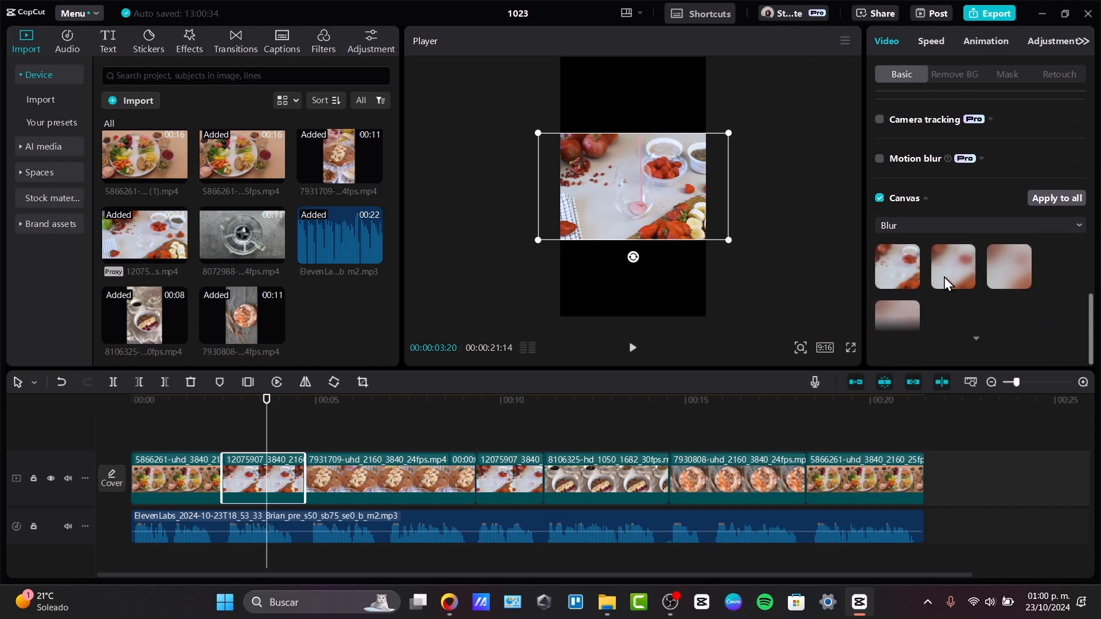
click(951, 273)
Step: Enlarge the second clip over its blurred background and shift it slightly left in the frame
drag(720, 242, 760, 283)
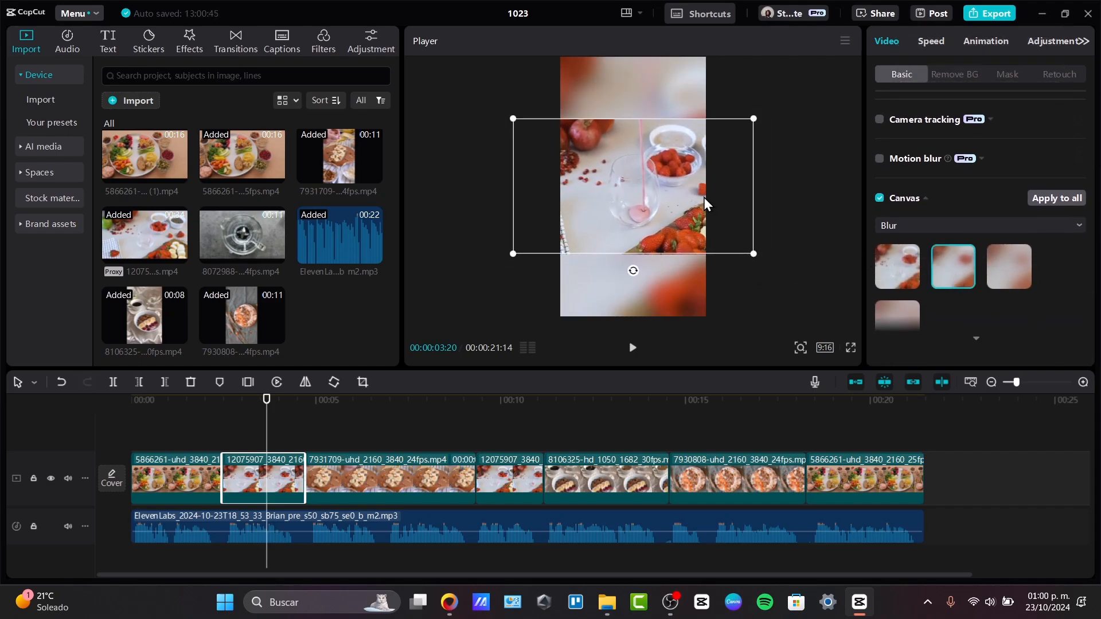
drag(688, 197, 670, 198)
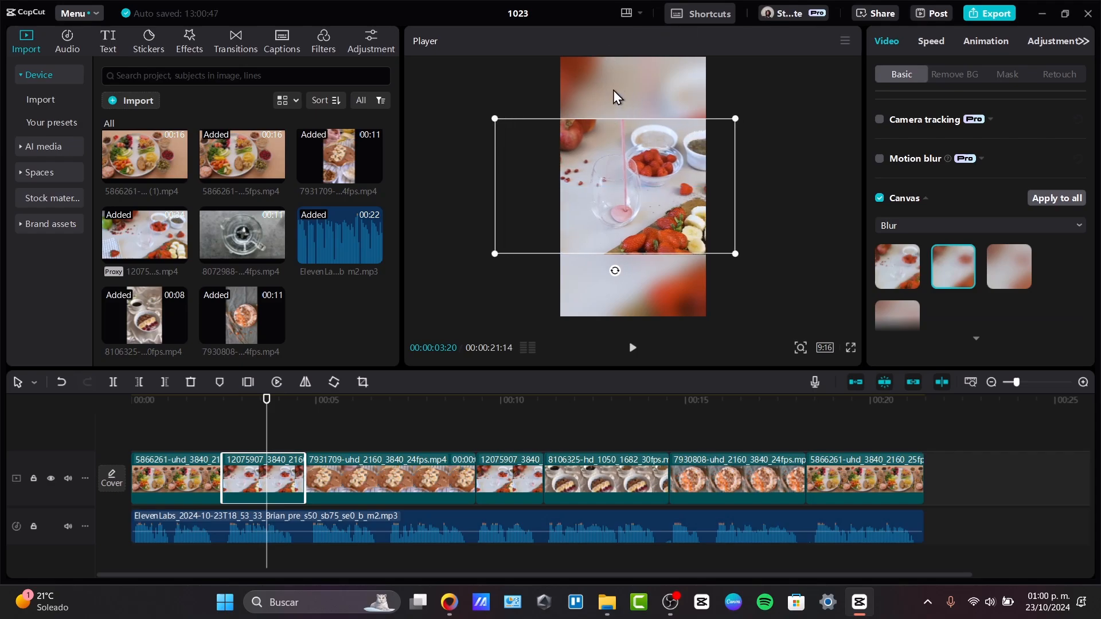
click(825, 228)
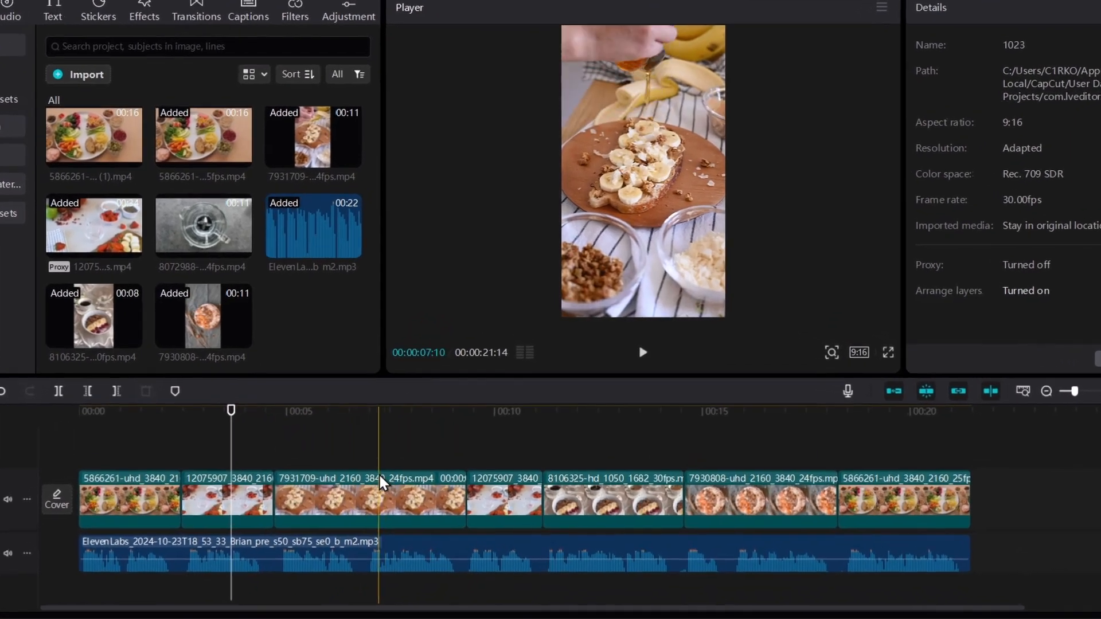
Step: Enlarge the second 12075907 clip, at 00:00:09:28, to fill the vertical frame
click(479, 499)
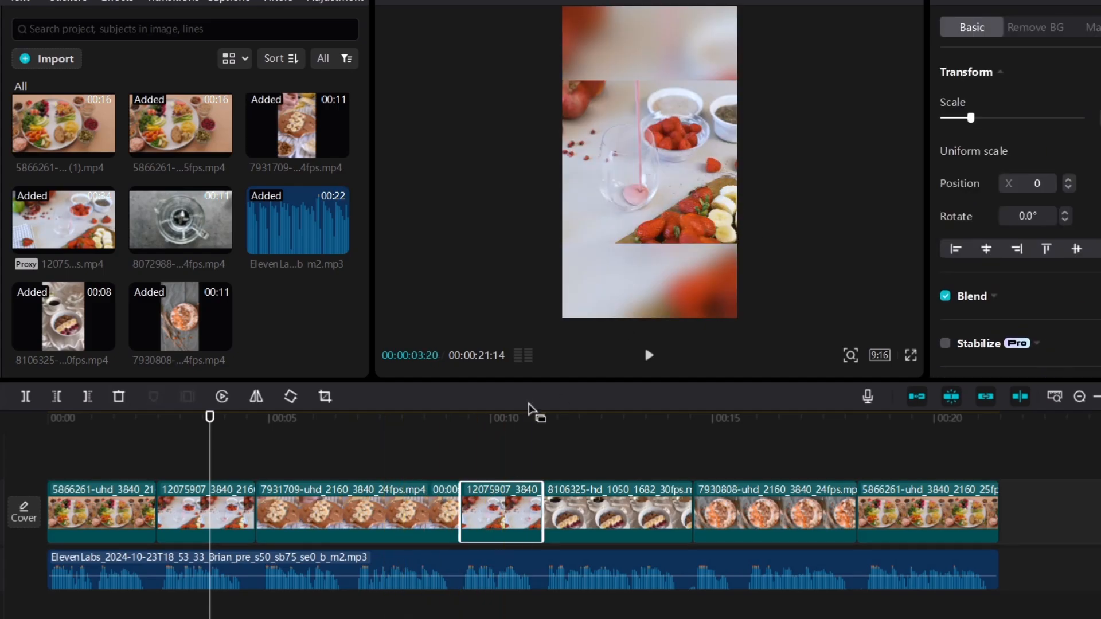
click(487, 417)
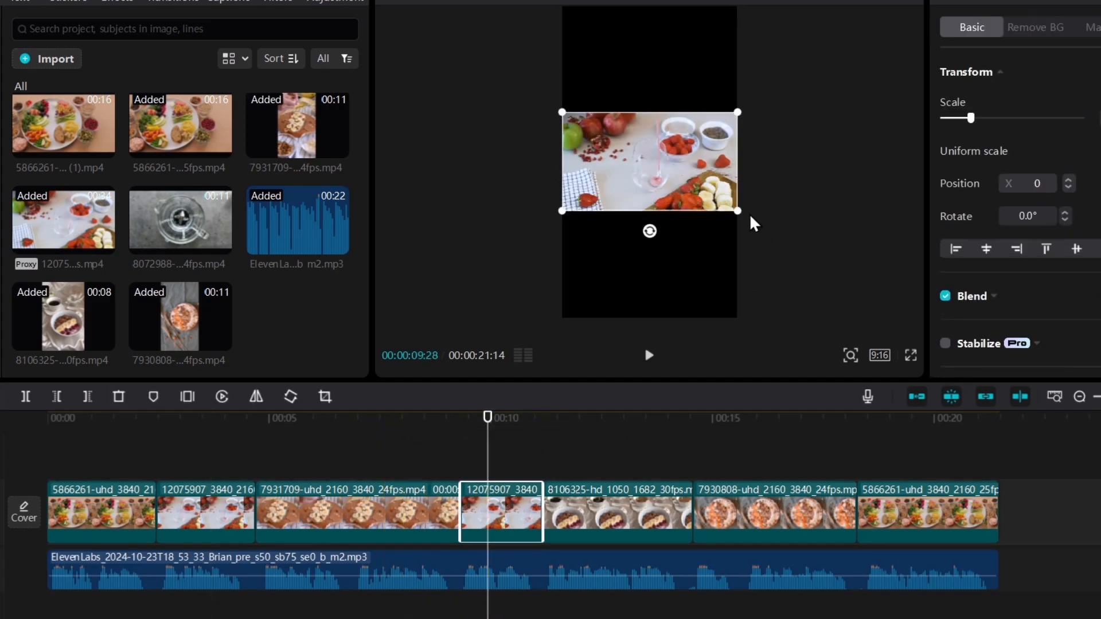
drag(738, 211, 952, 479)
Step: Enlarge the 8106325 cereal bowl clip to remove its black bars, and check the framing of the remaining clips through to the end
click(607, 474)
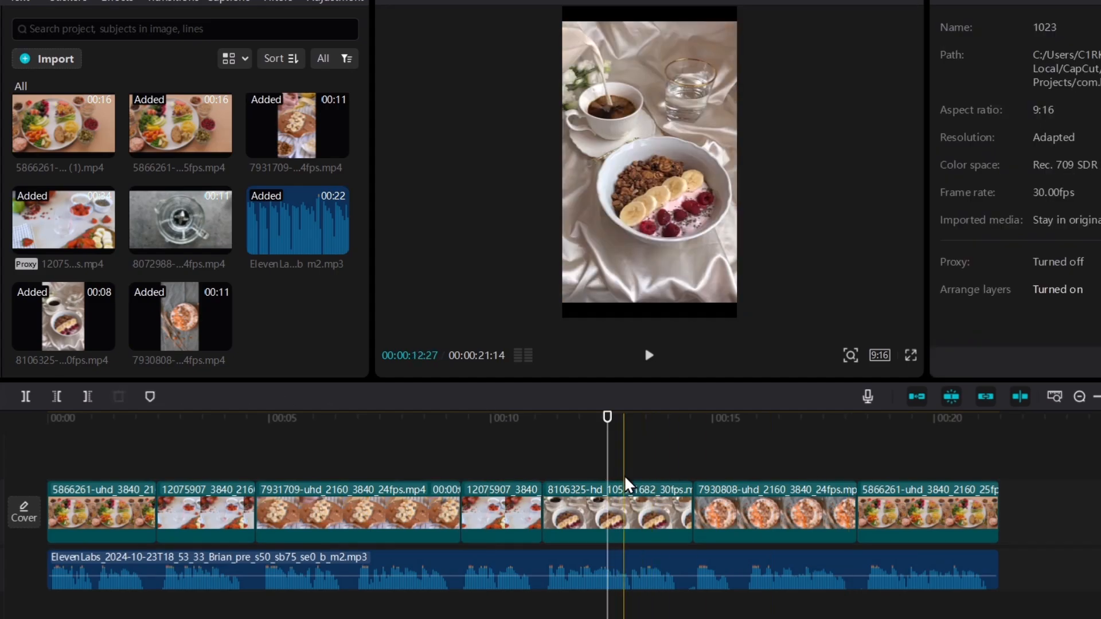
click(660, 505)
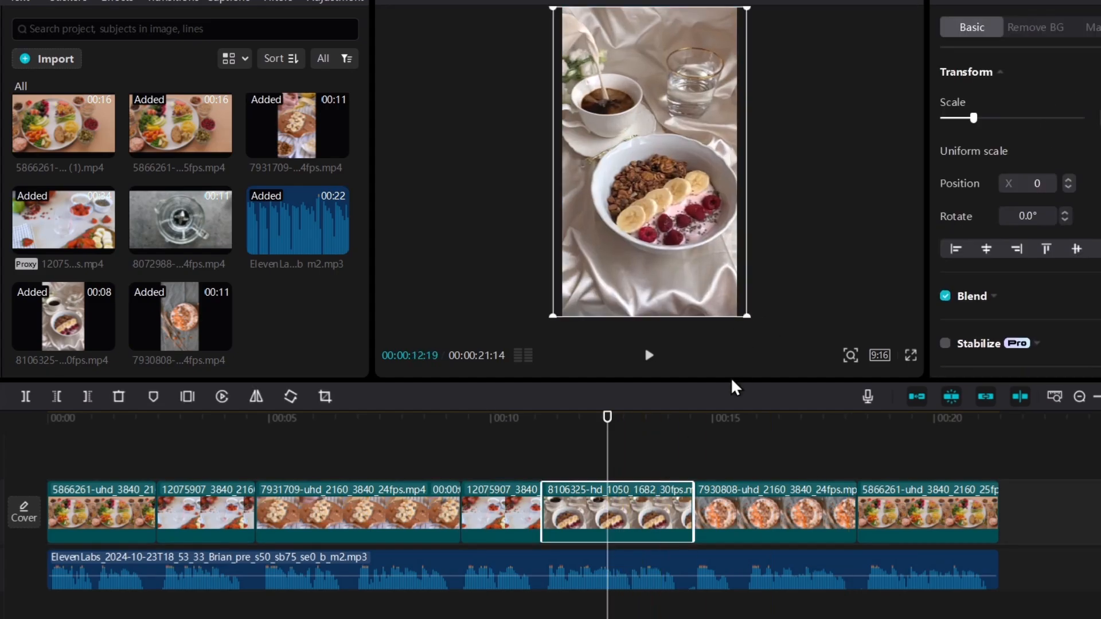
click(757, 418)
click(865, 417)
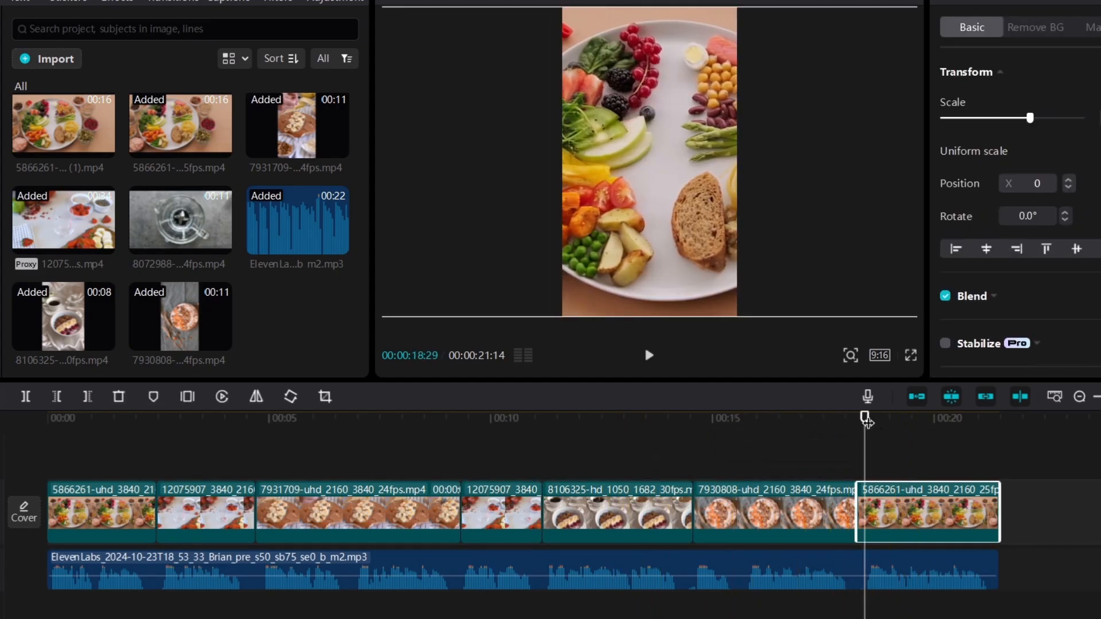
click(996, 481)
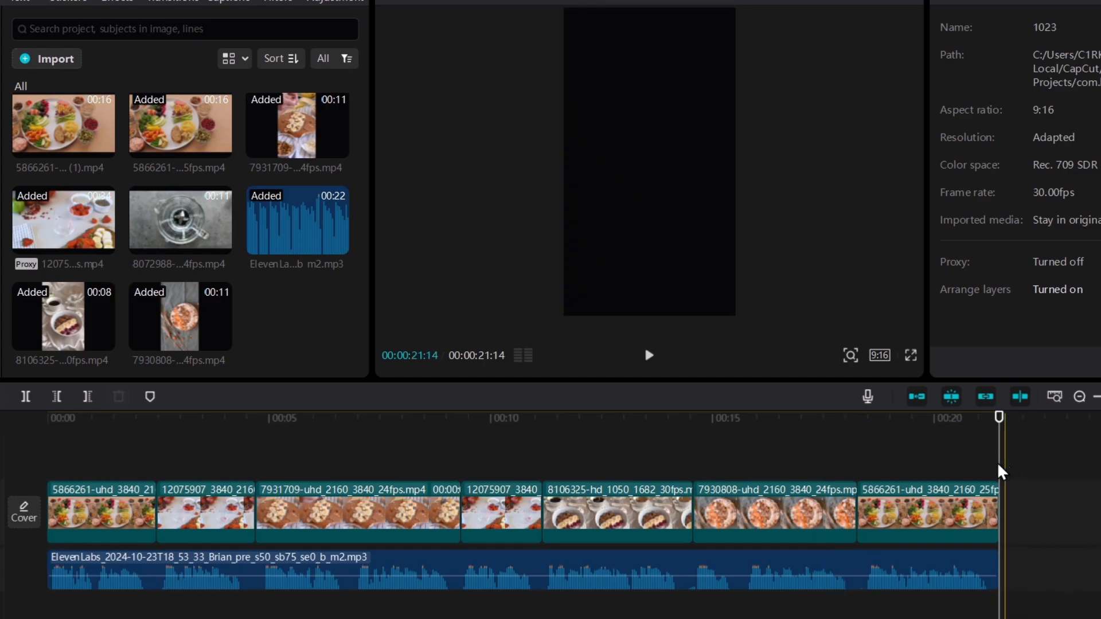
Step: Play the assembled sequence from the start to check the opening seconds
click(55, 431)
key(space)
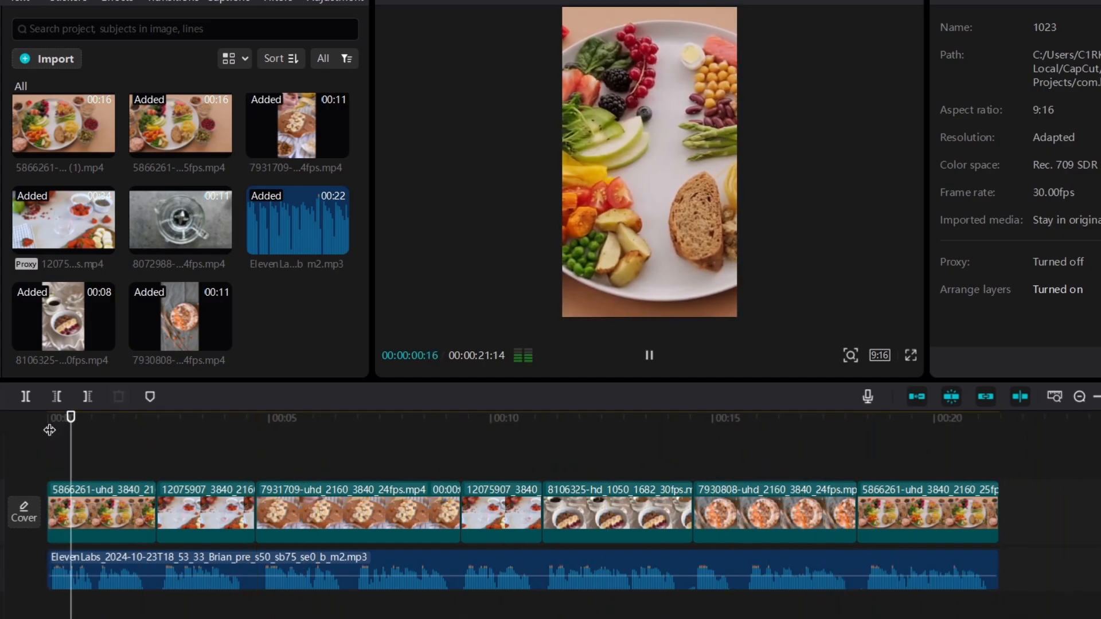
key(space)
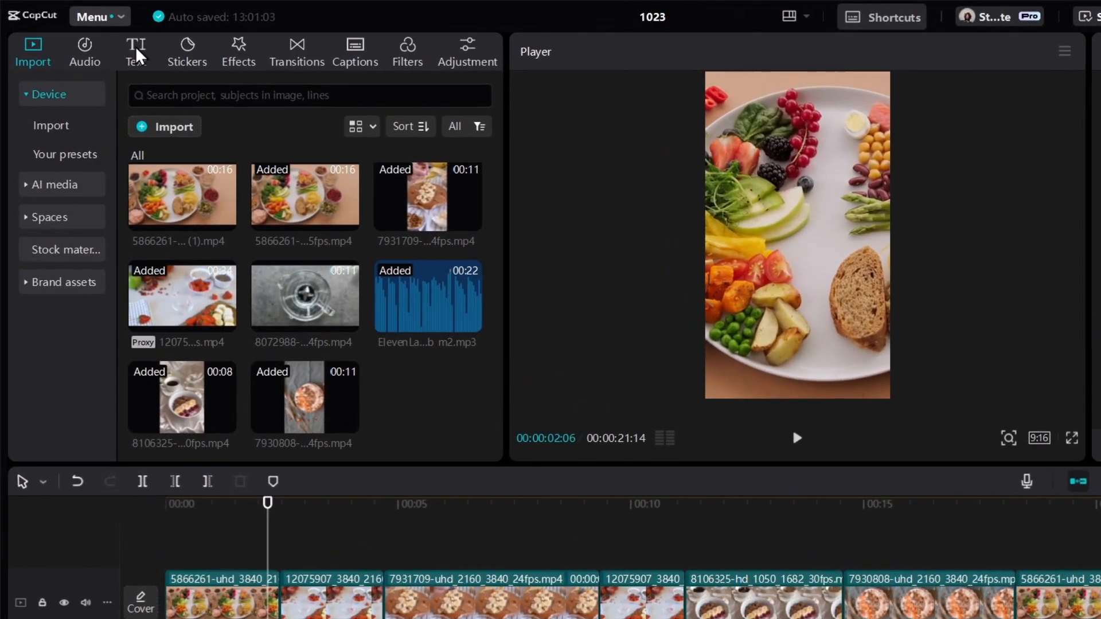
Step: Generate auto captions for the voiceover with English as the spoken language
click(76, 17)
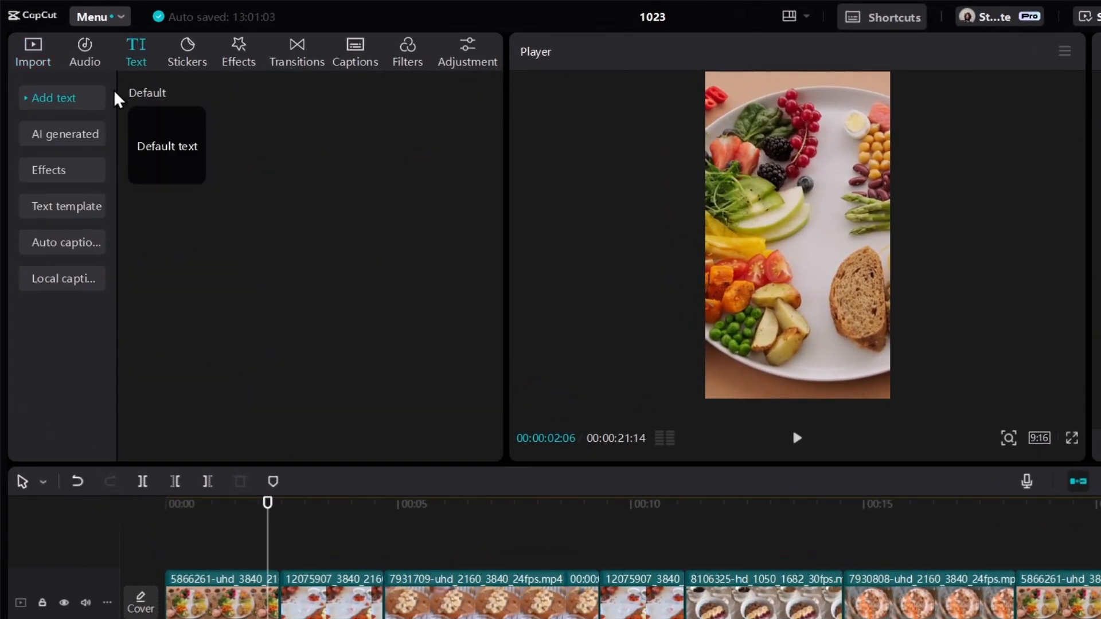
click(64, 244)
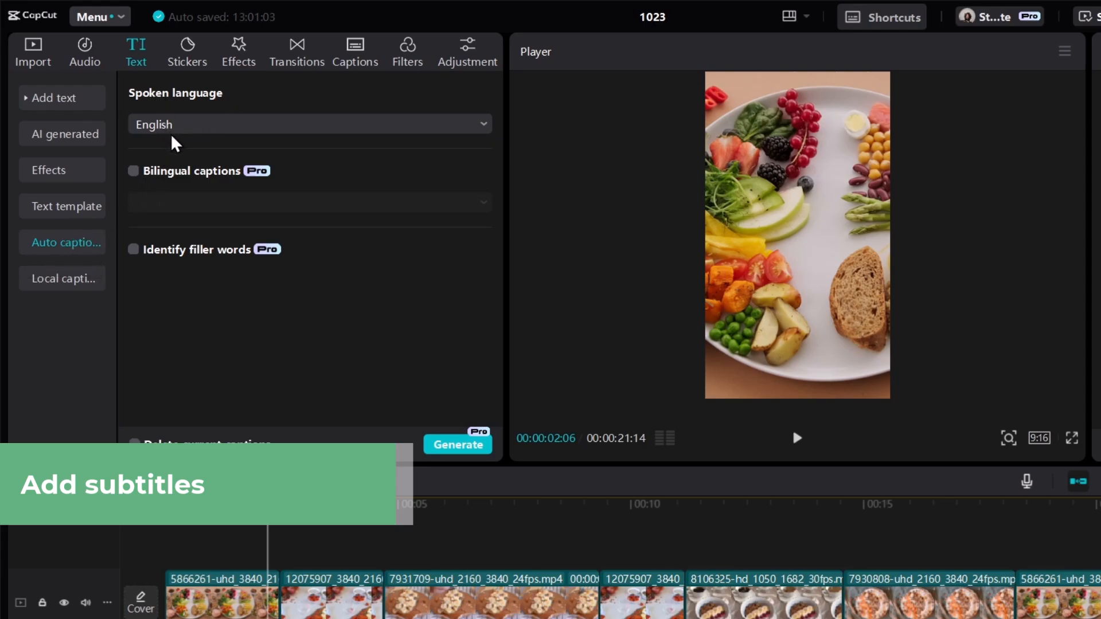
click(431, 450)
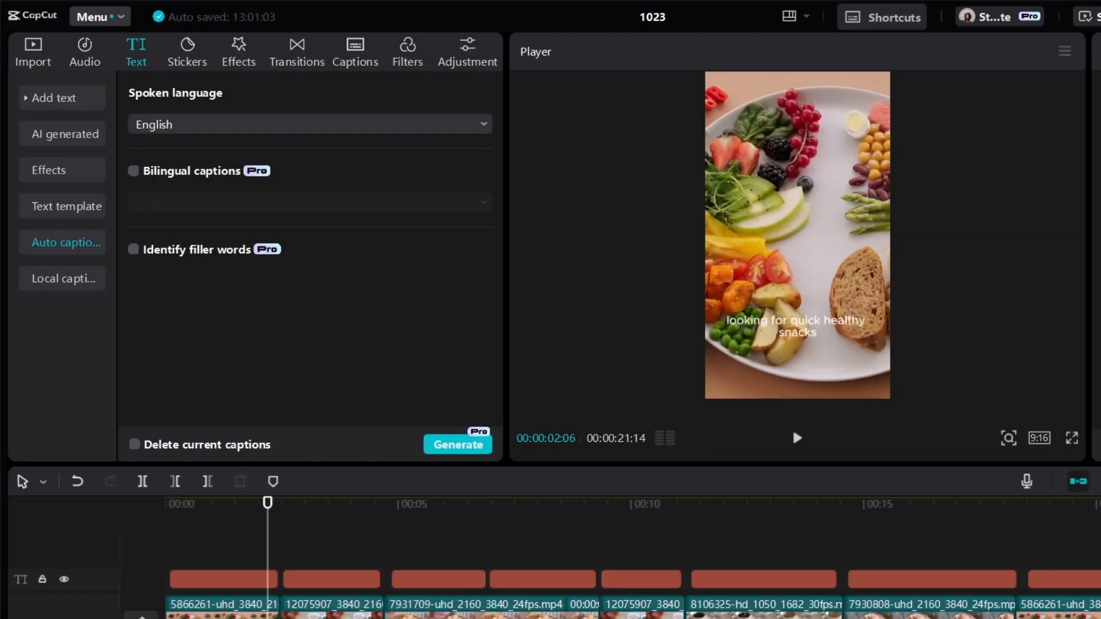
Step: Apply the text template with yellow and white THE QUICK lettering to all captions, starting from the first caption
click(325, 577)
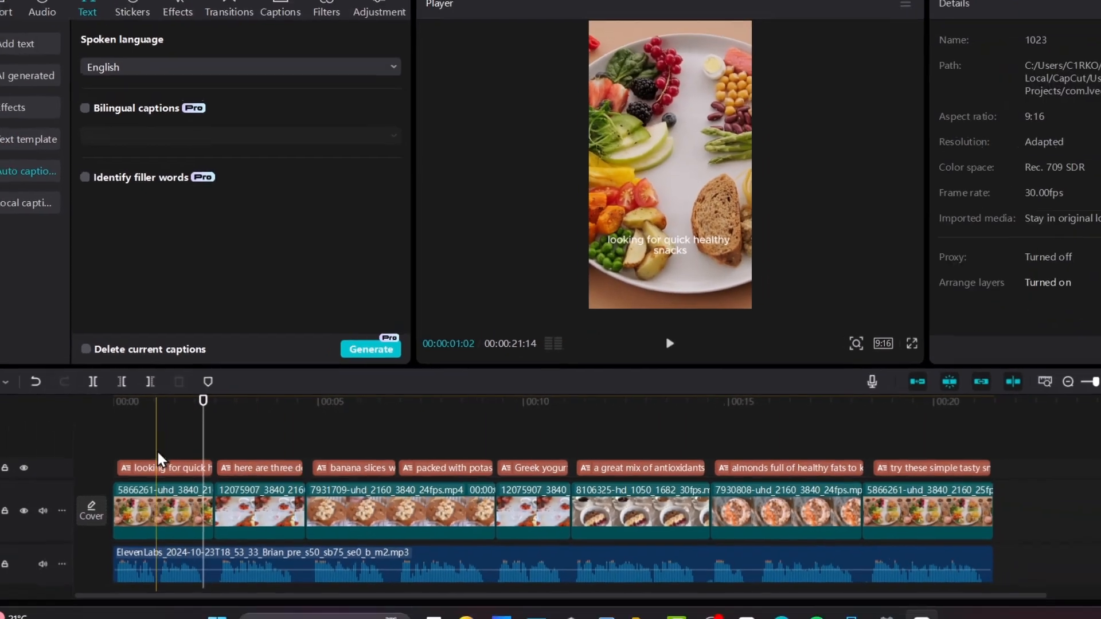
click(117, 492)
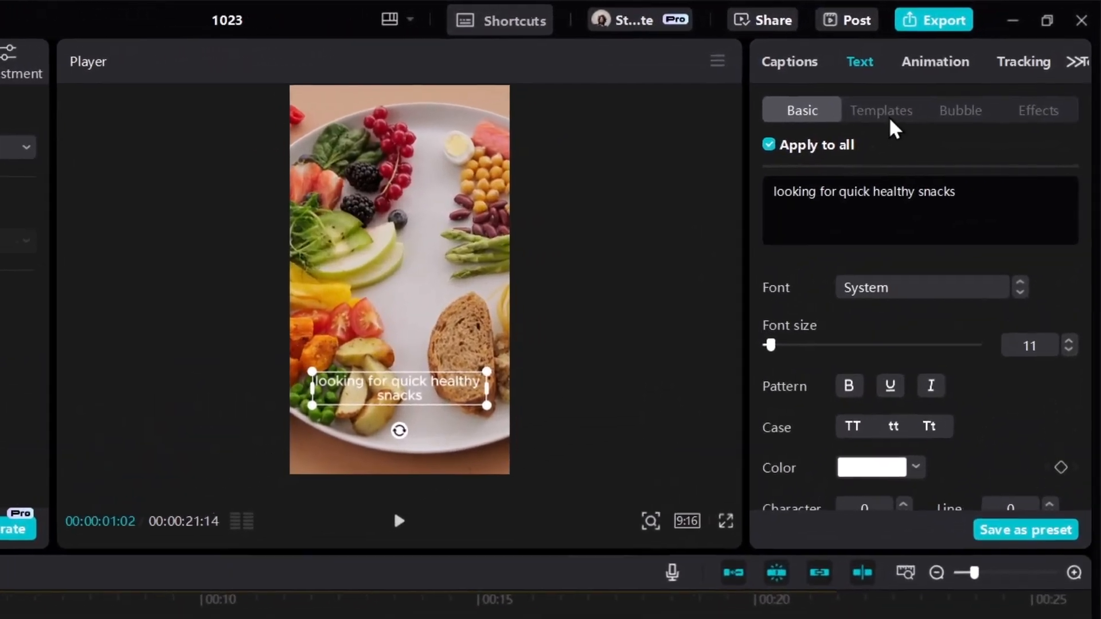
click(953, 82)
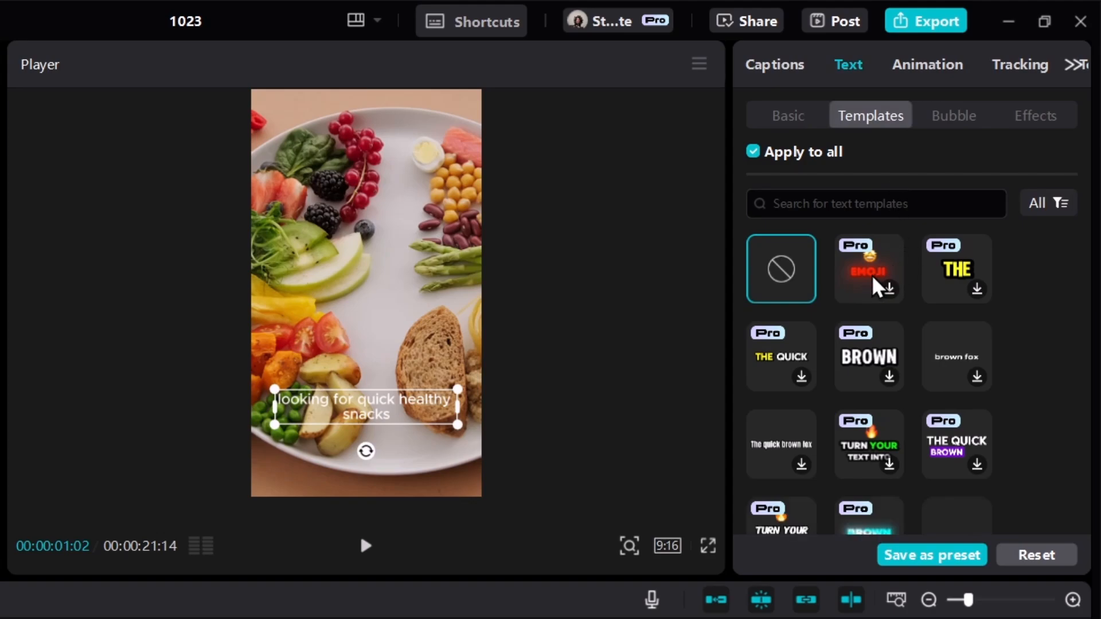
click(866, 378)
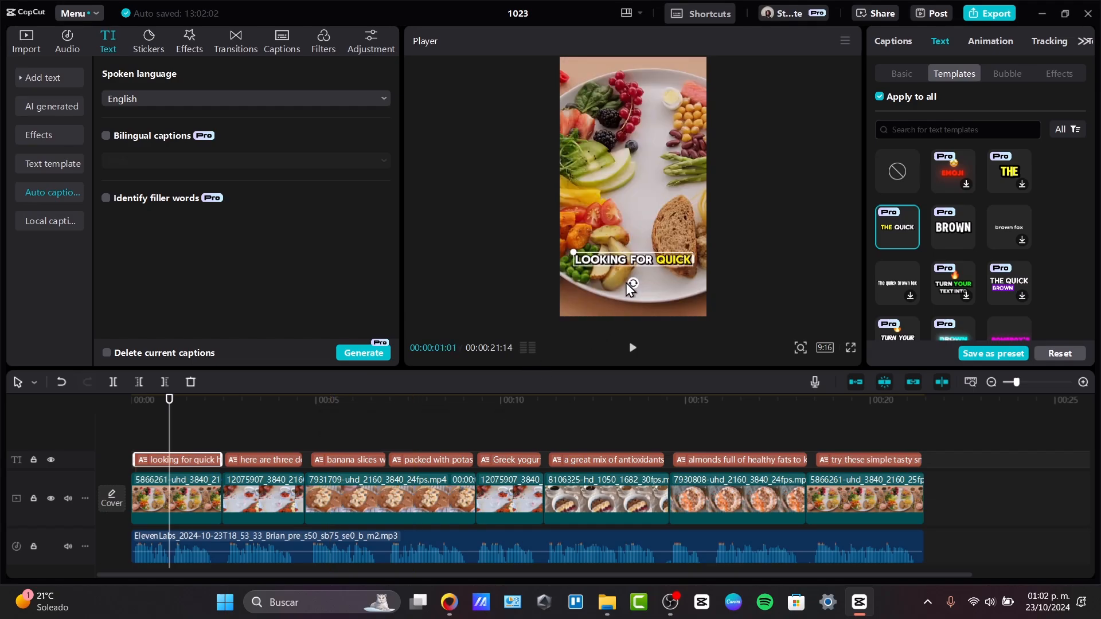
Step: Move the captions up to the middle of the frame, centred horizontally, and play the second clip to check them
drag(649, 264, 649, 198)
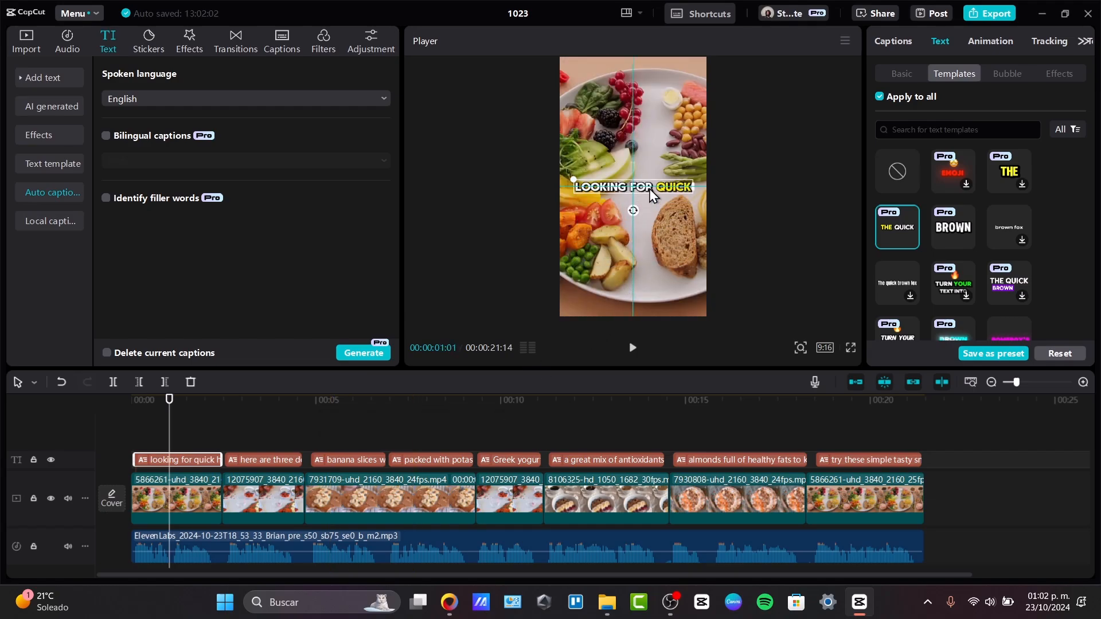
click(239, 442)
key(space)
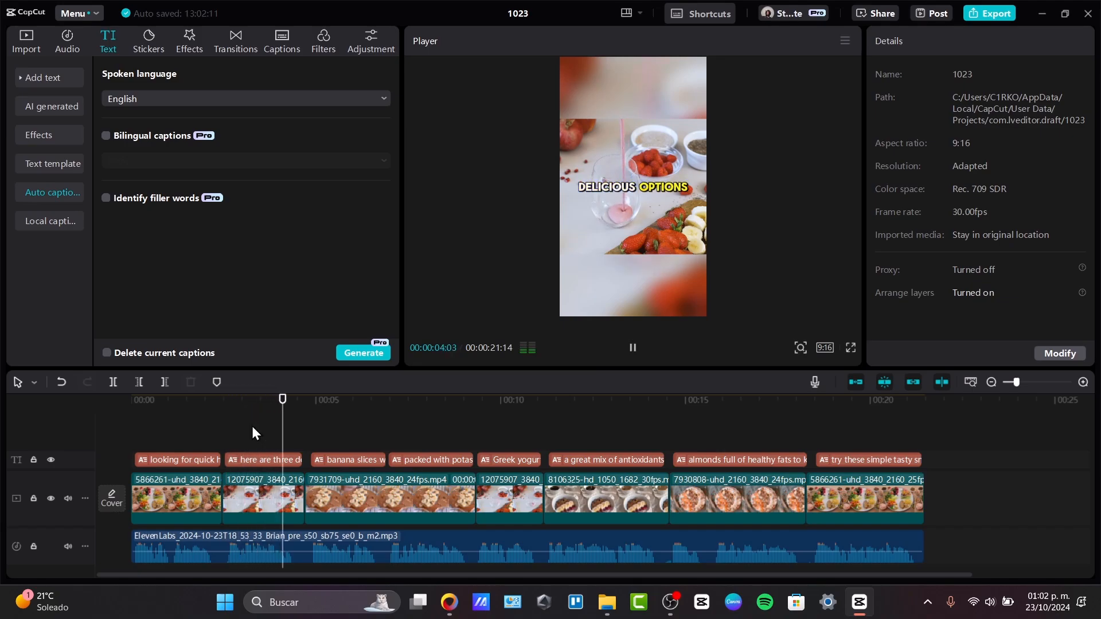
Step: Add the 90s Boom Bap Hip Hop music track under the voiceover from the start and lower its volume to -22.9 dB
key(End)
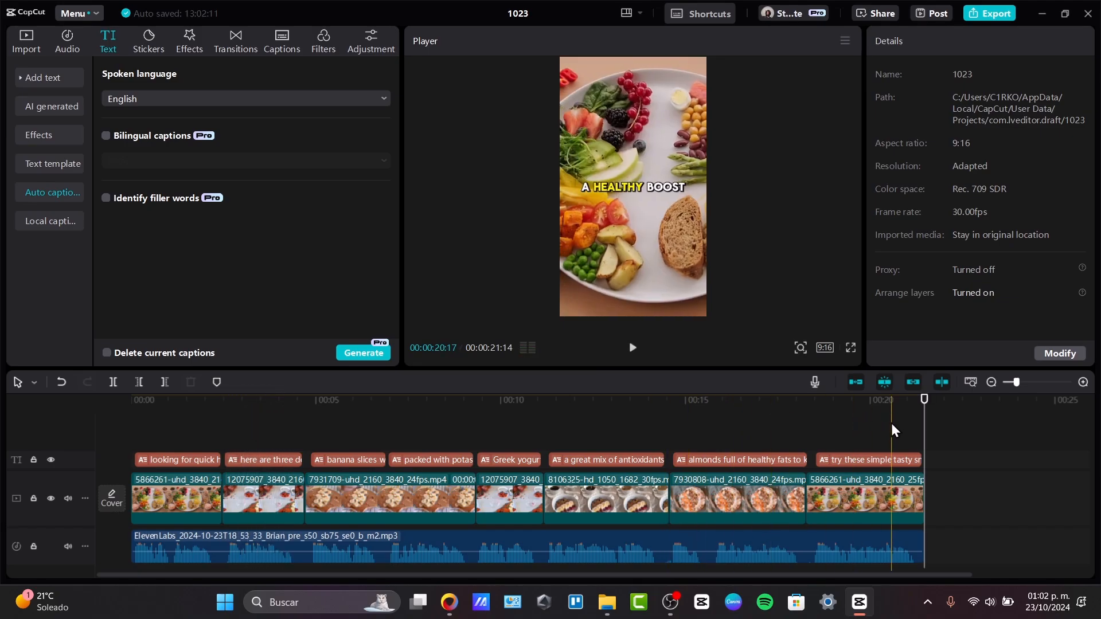
click(141, 441)
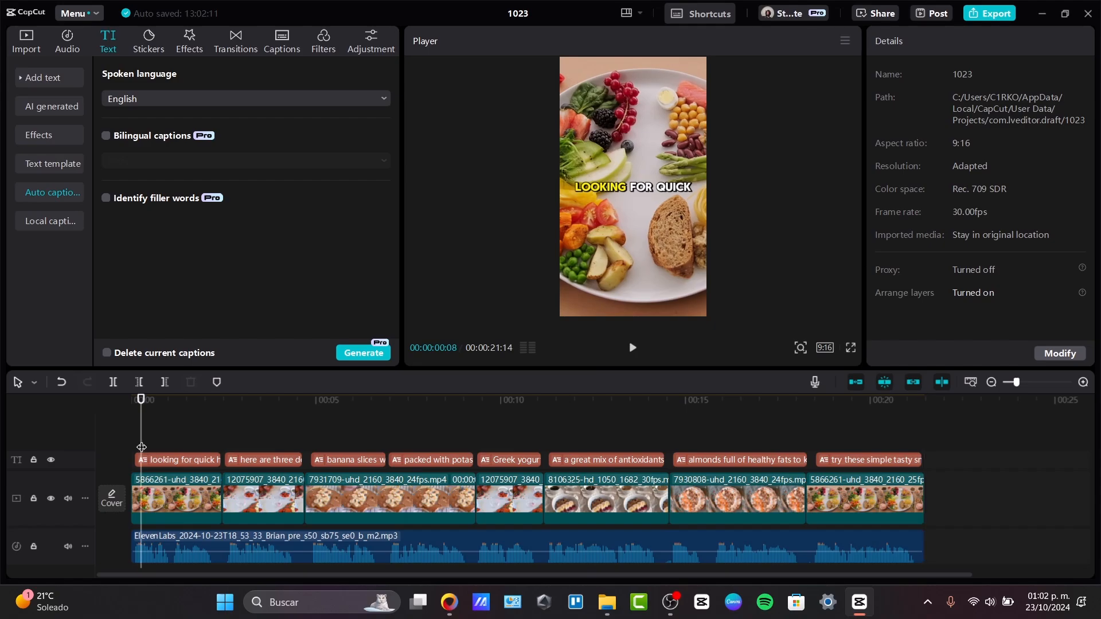
scroll(401, 488, down, 1)
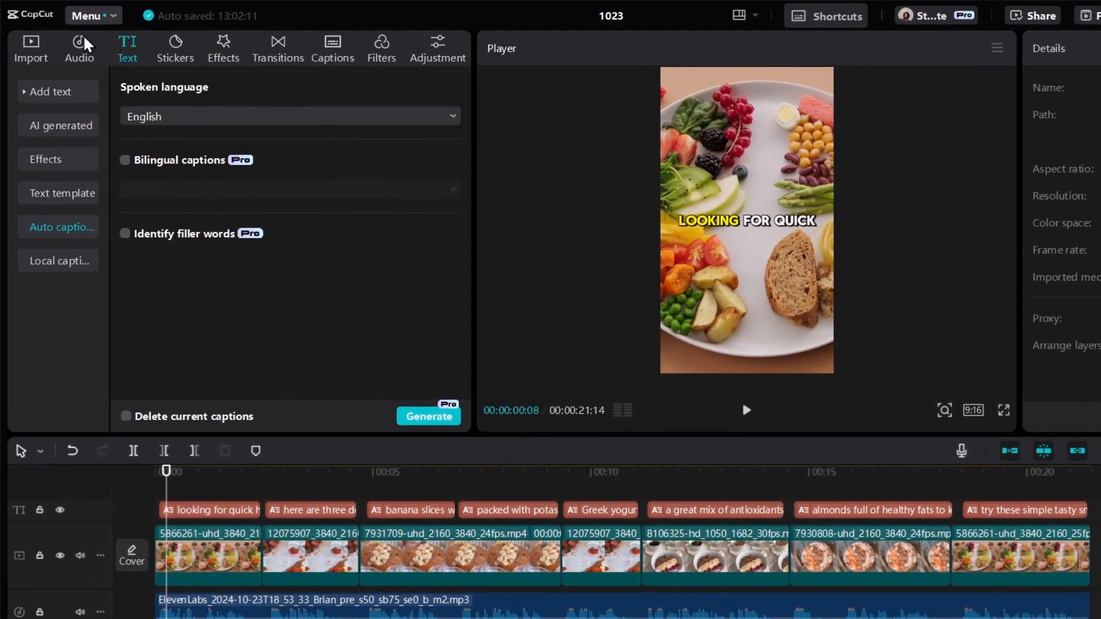
click(86, 45)
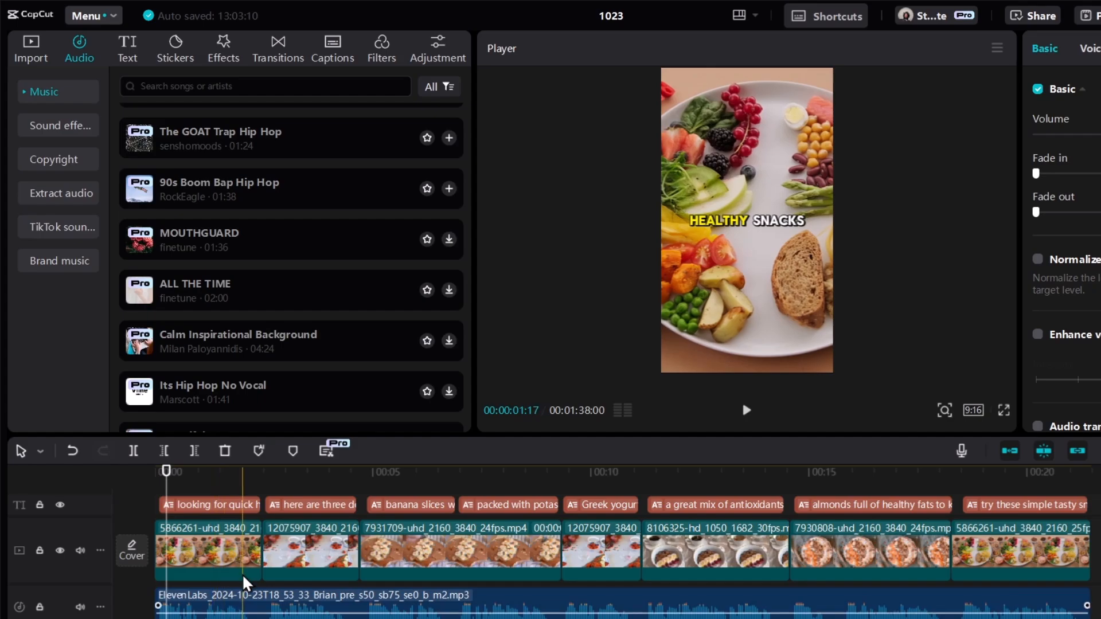
scroll(273, 494, down, 2)
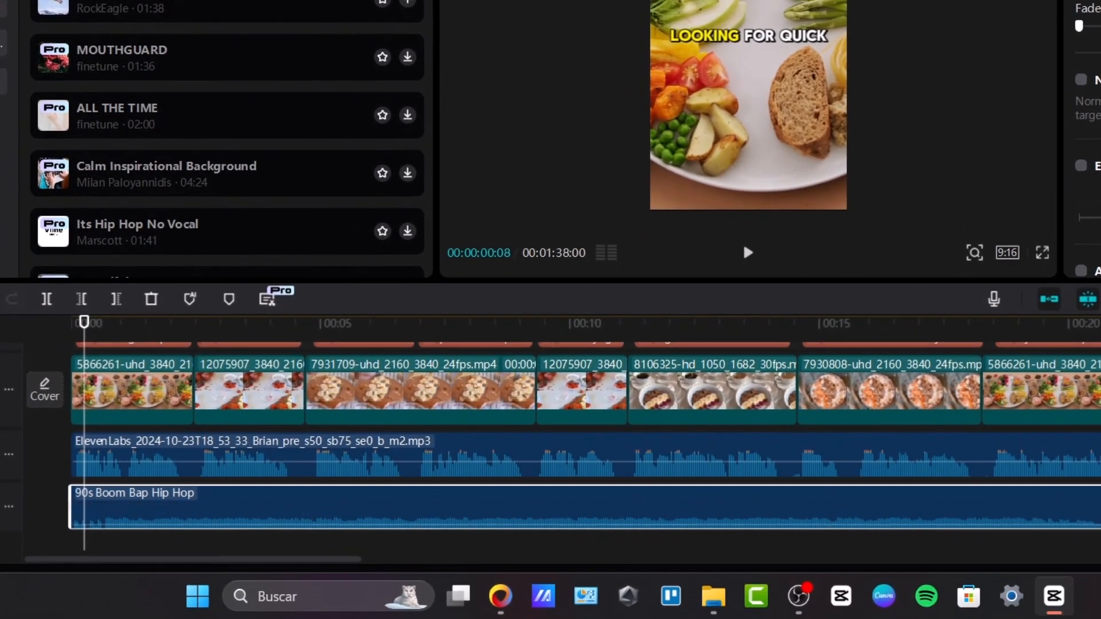
Step: Play the opening with the music and trim the music track to end together with the video clips
click(744, 402)
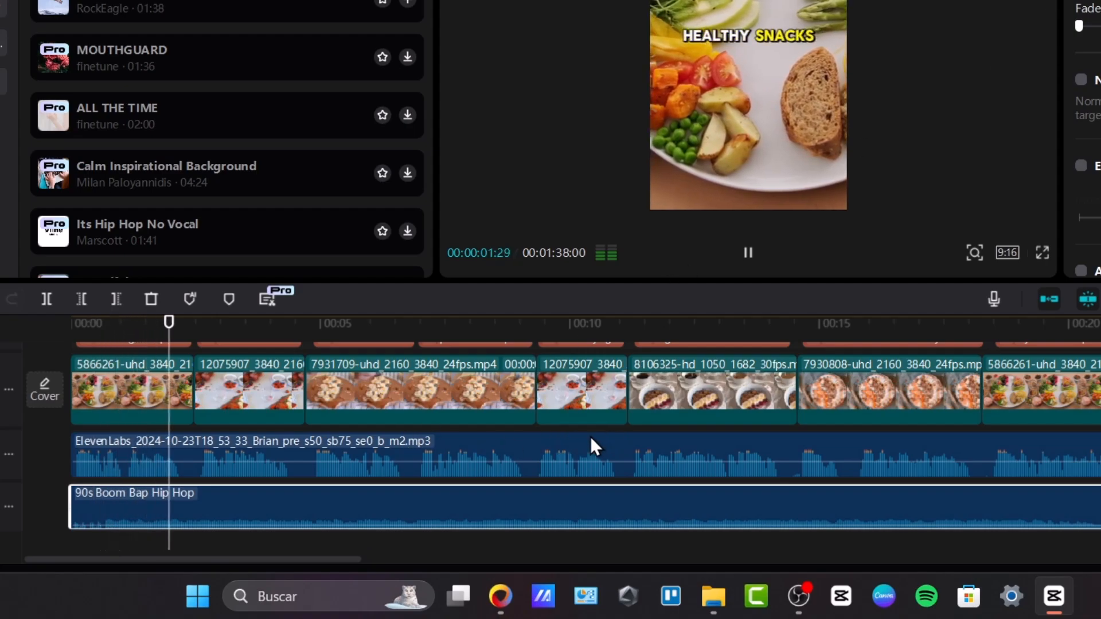
click(615, 540)
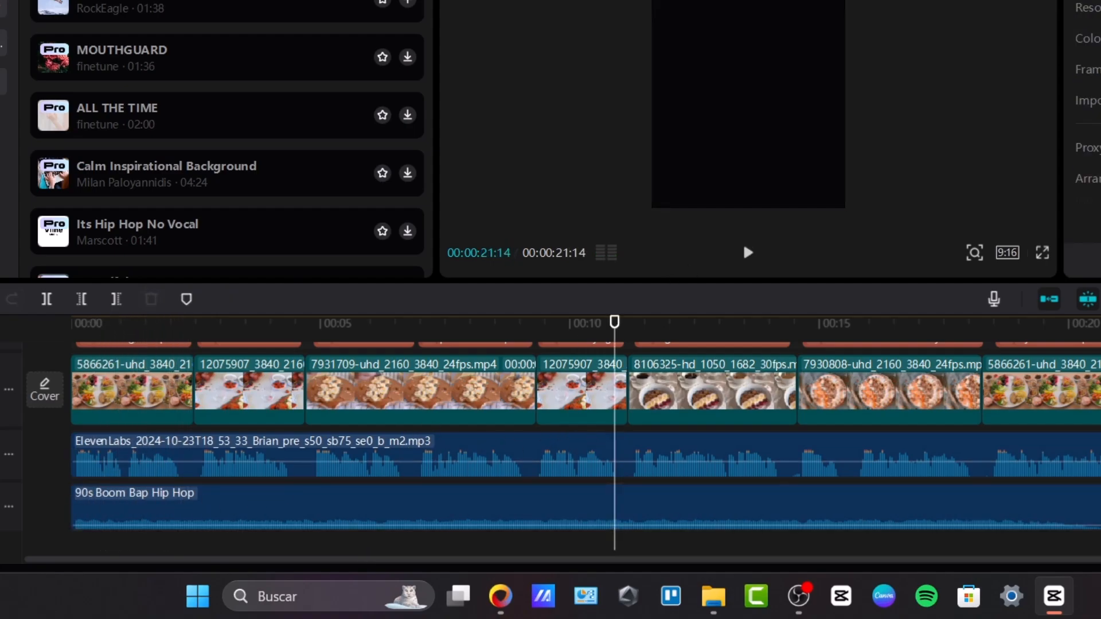
scroll(861, 436, up, 2)
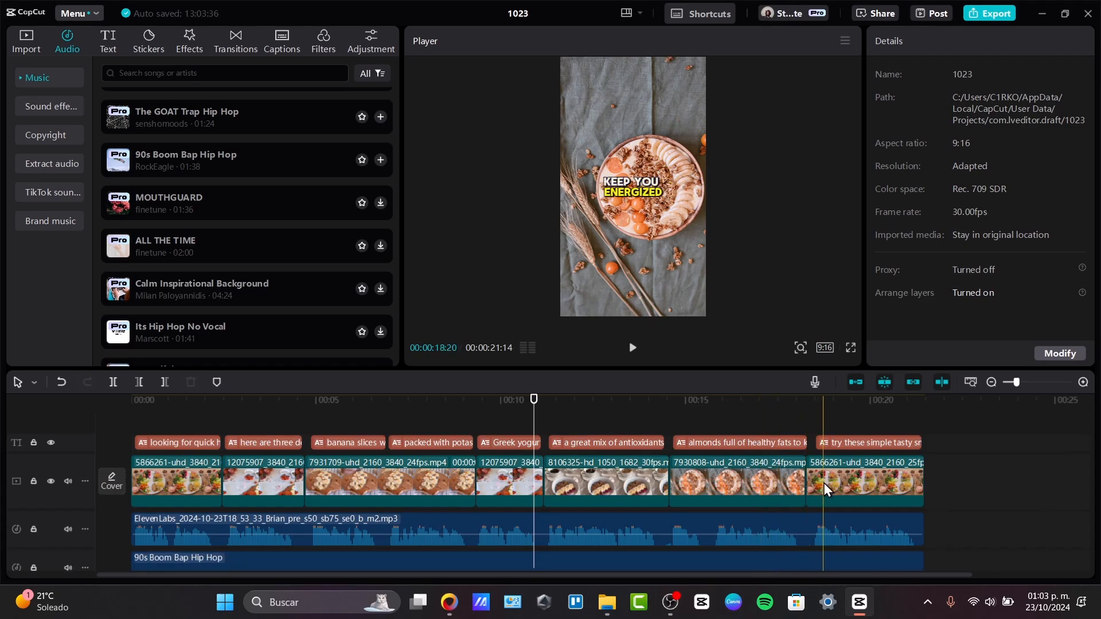
Step: Combine all captions, video clips and the voiceover into one compound clip, leaving the background music separate
drag(1016, 525, 1072, 507)
drag(1000, 523, 156, 433)
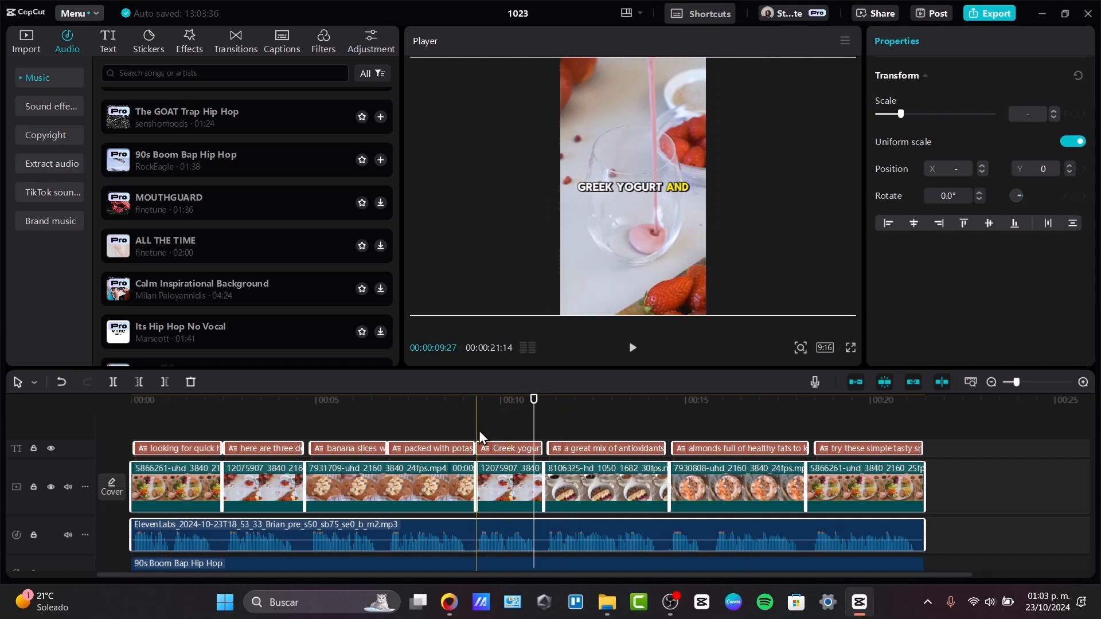
scroll(473, 532, down, 1)
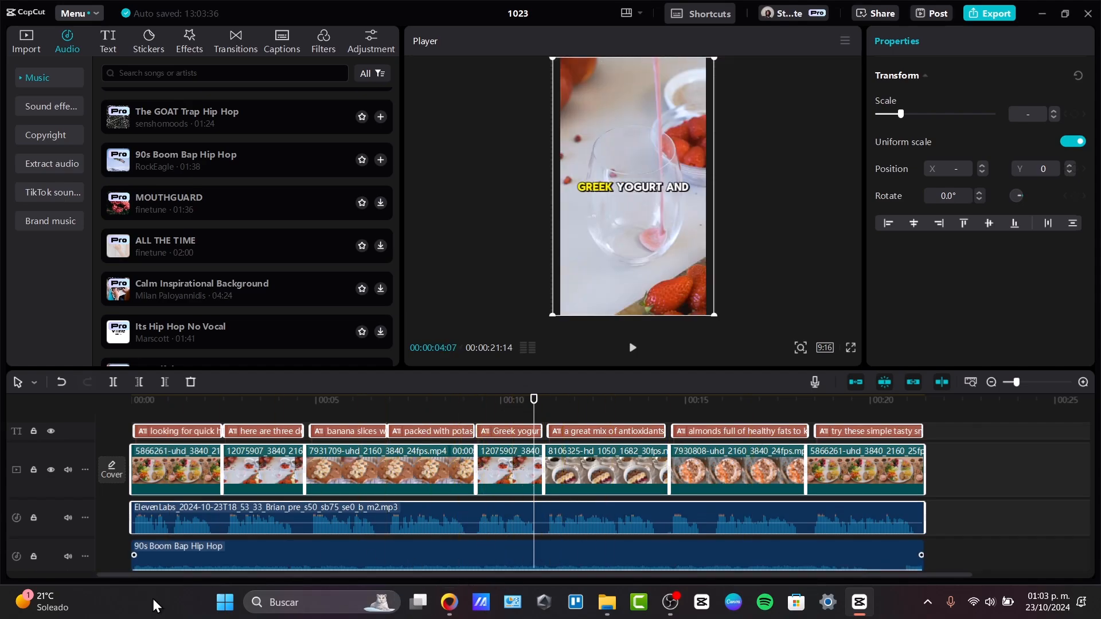
right_click(497, 473)
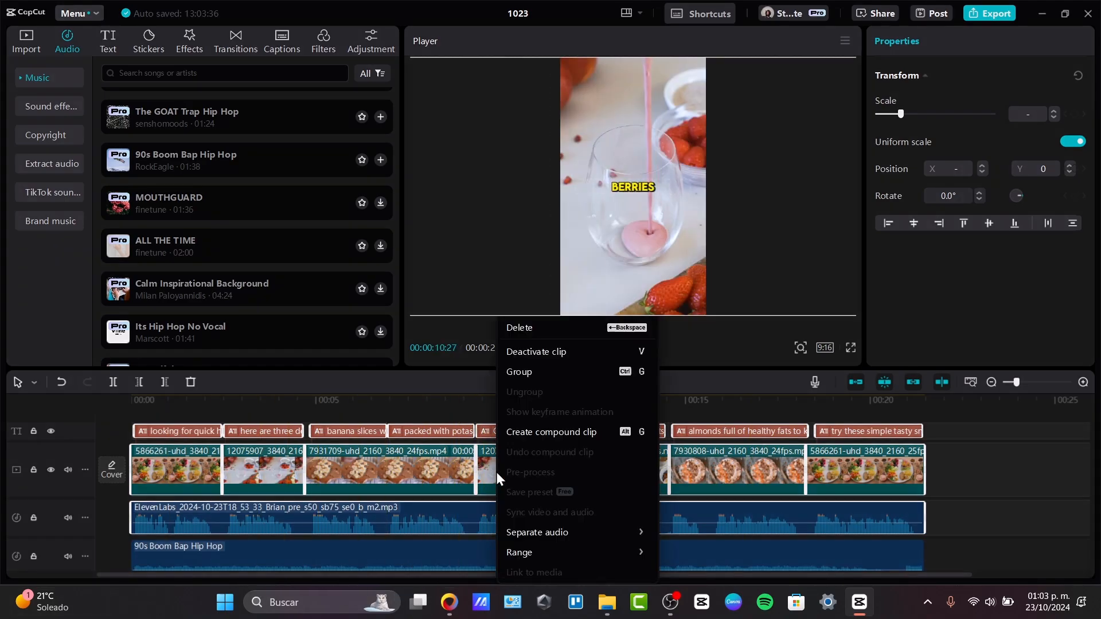
click(569, 433)
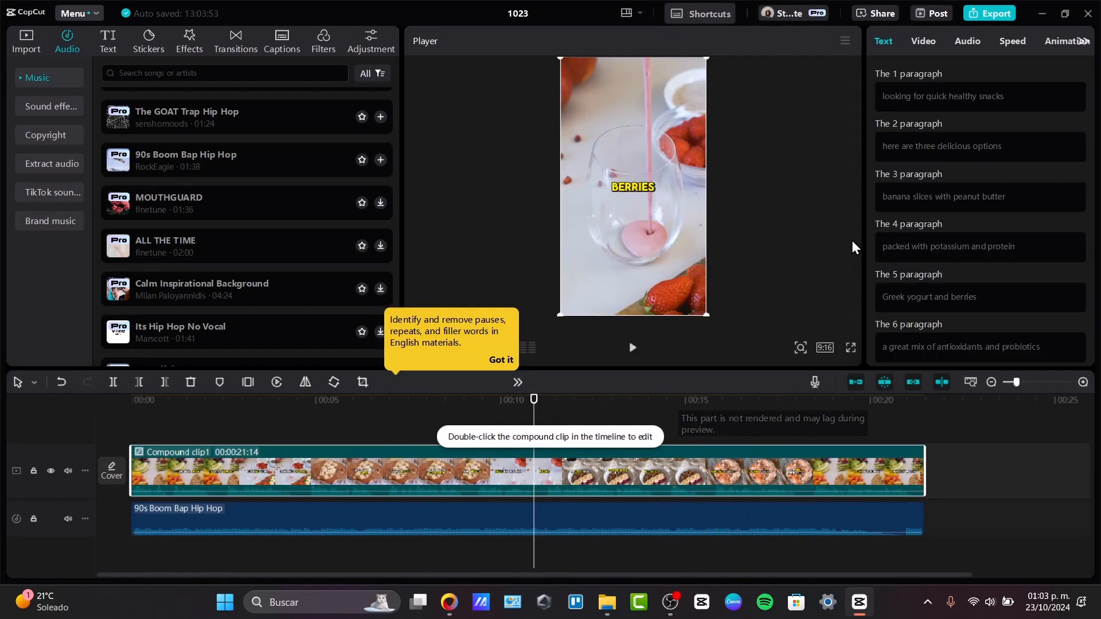
Step: Set the compound clip's speed to 1.3x and trim the music track to the clip's new end
click(955, 41)
click(1008, 42)
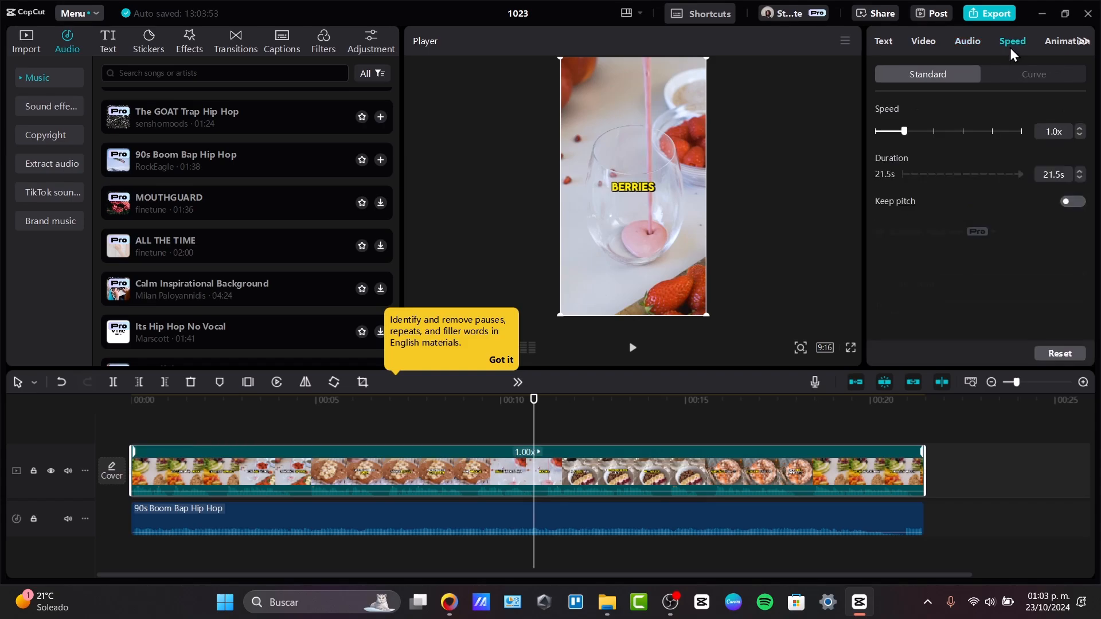
click(1079, 131)
click(1080, 130)
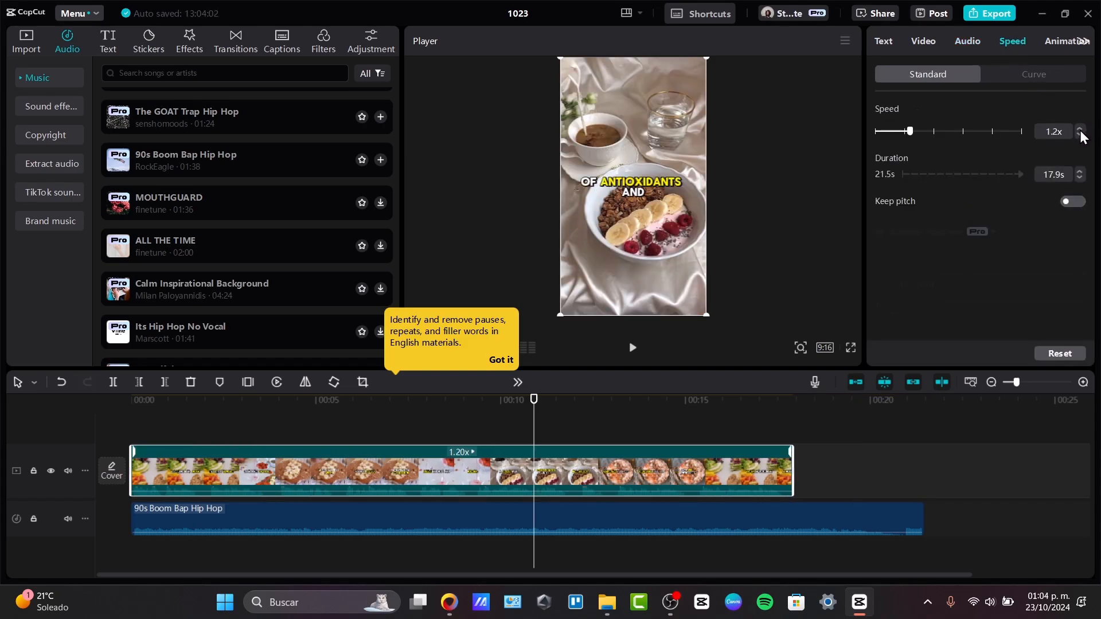
click(1080, 131)
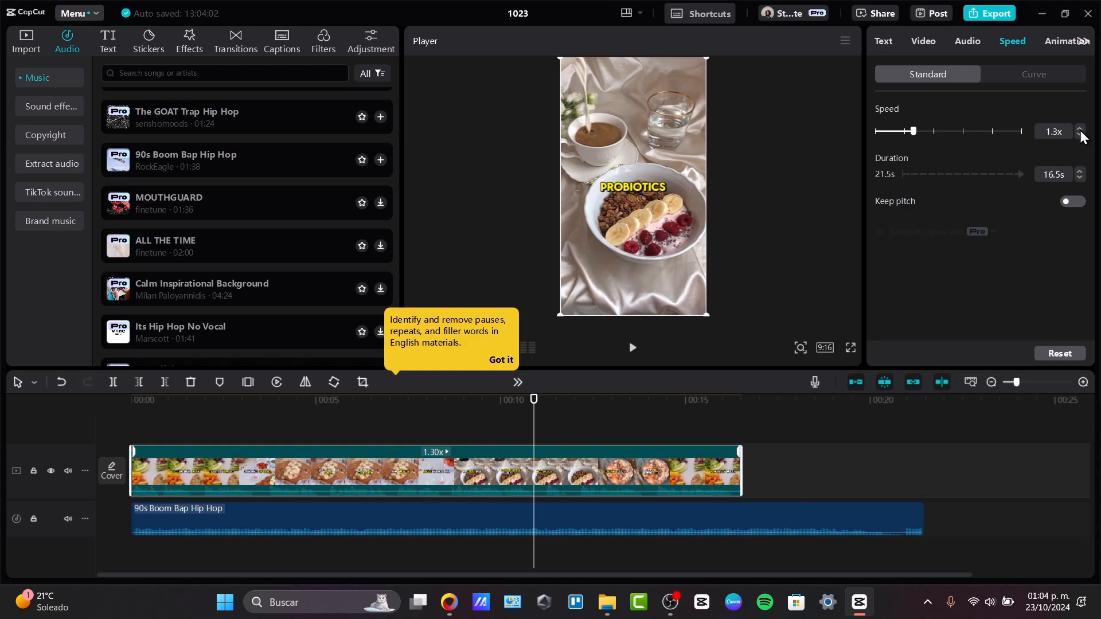
drag(923, 526, 741, 520)
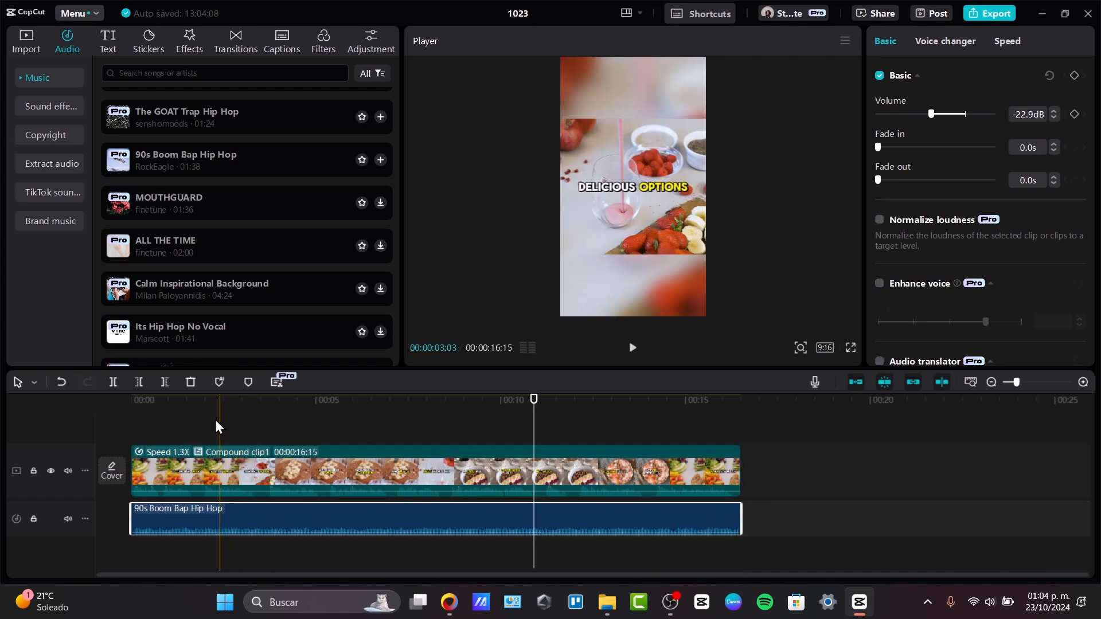
Step: Raise the compound clip's speed to 1.4x and trim the 90s Boom Bap Hip Hop track to the same end point
click(132, 436)
key(space)
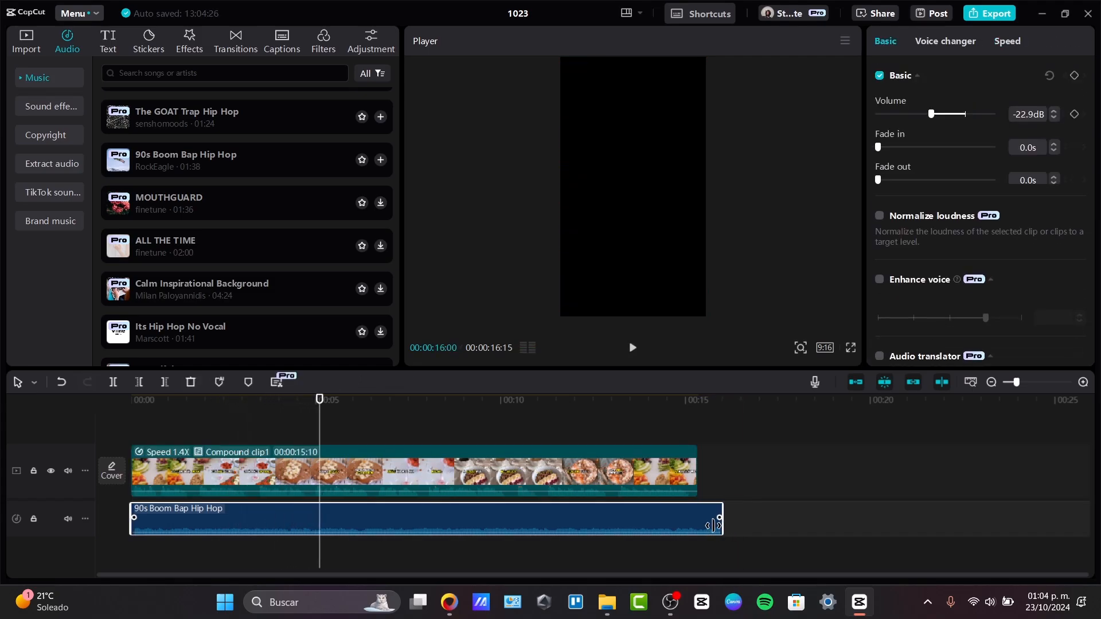
drag(714, 525, 698, 525)
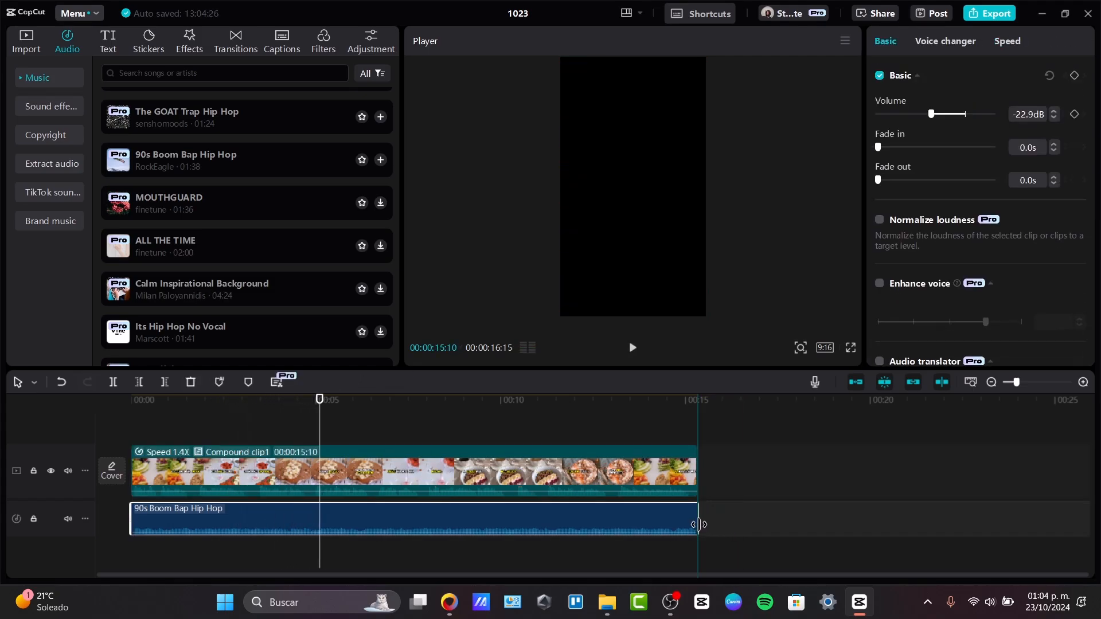
click(697, 447)
click(135, 430)
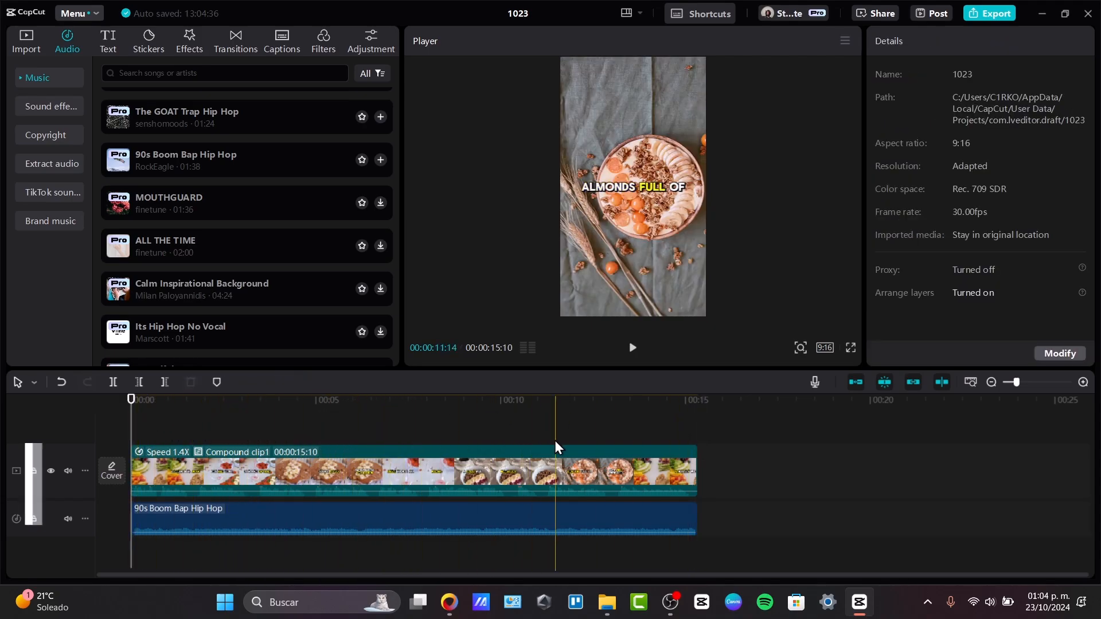
Step: Break the compound clip back into its separate clips and add the trending Pull In II transition between the first two video clips
right_click(594, 460)
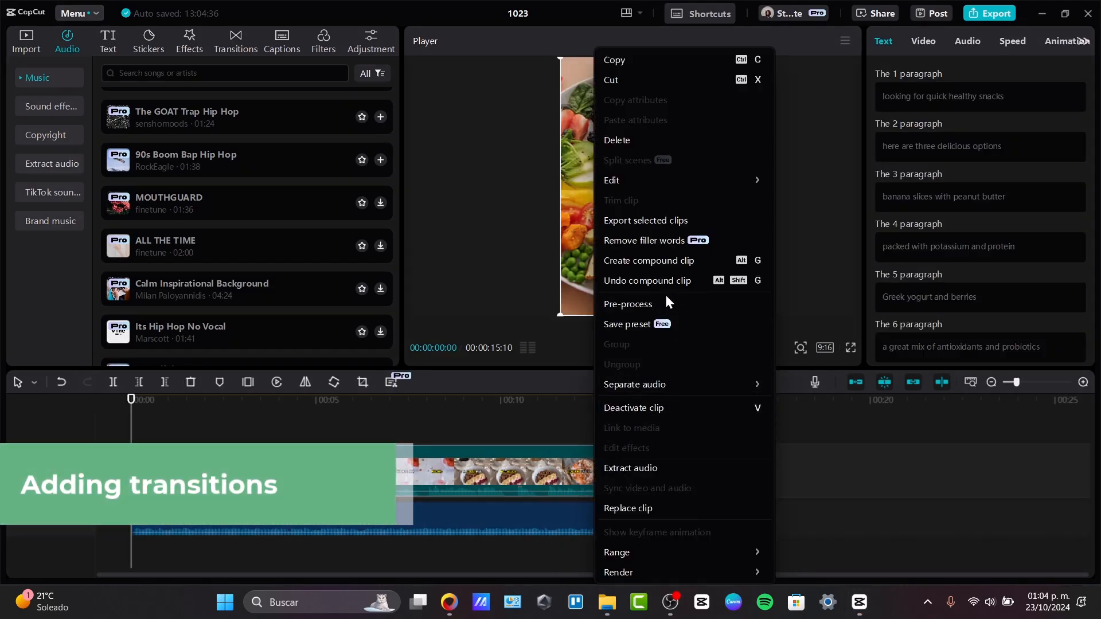
click(664, 459)
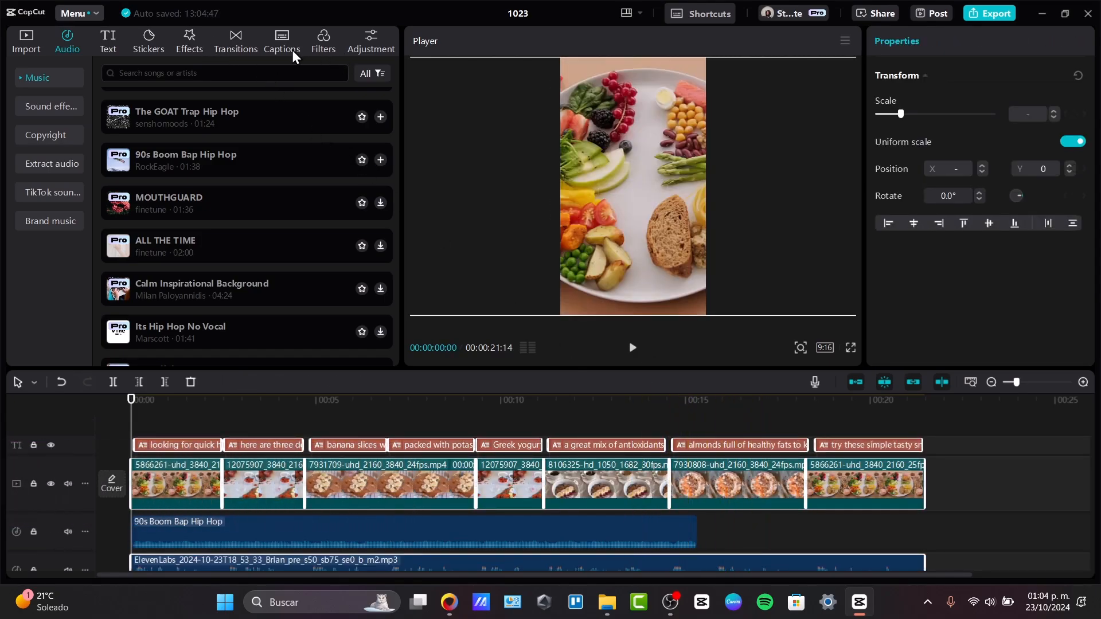
click(238, 41)
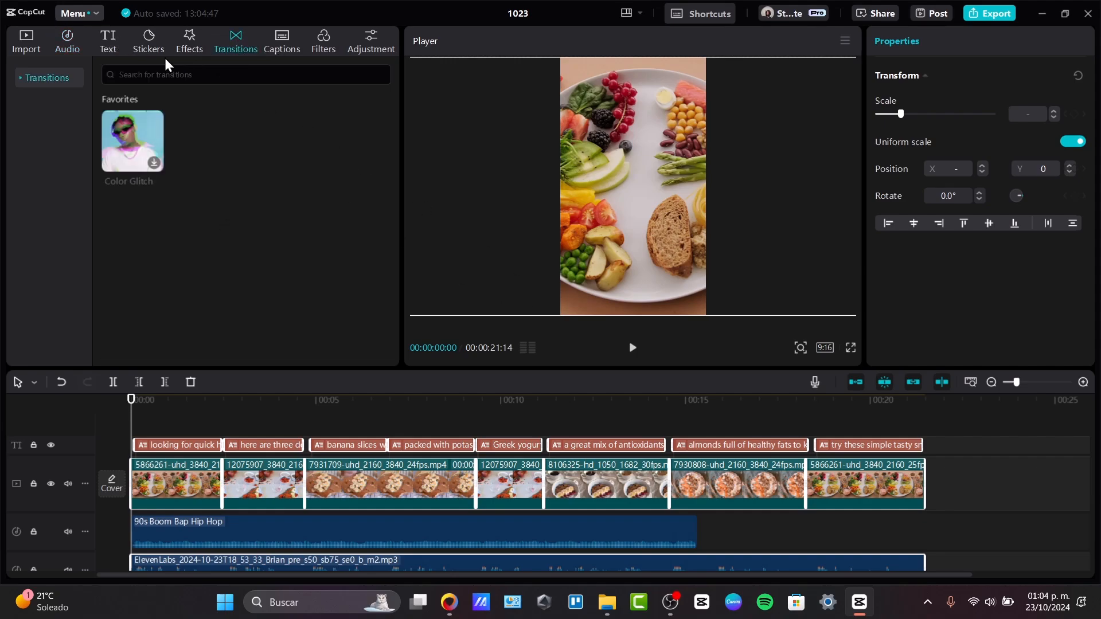
click(21, 79)
click(51, 124)
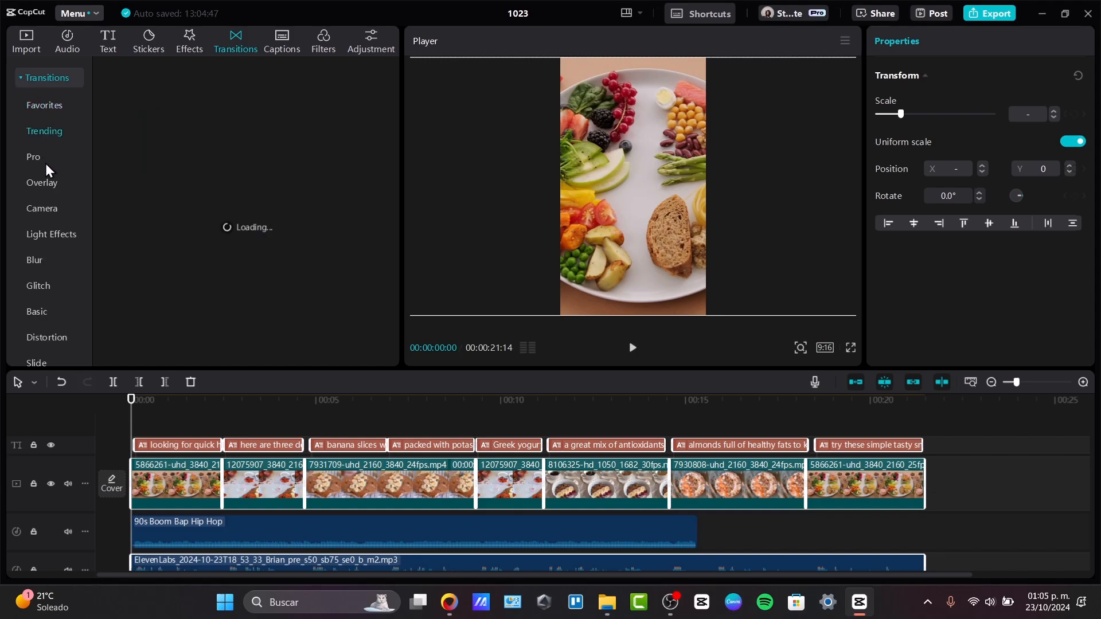
click(228, 162)
click(635, 342)
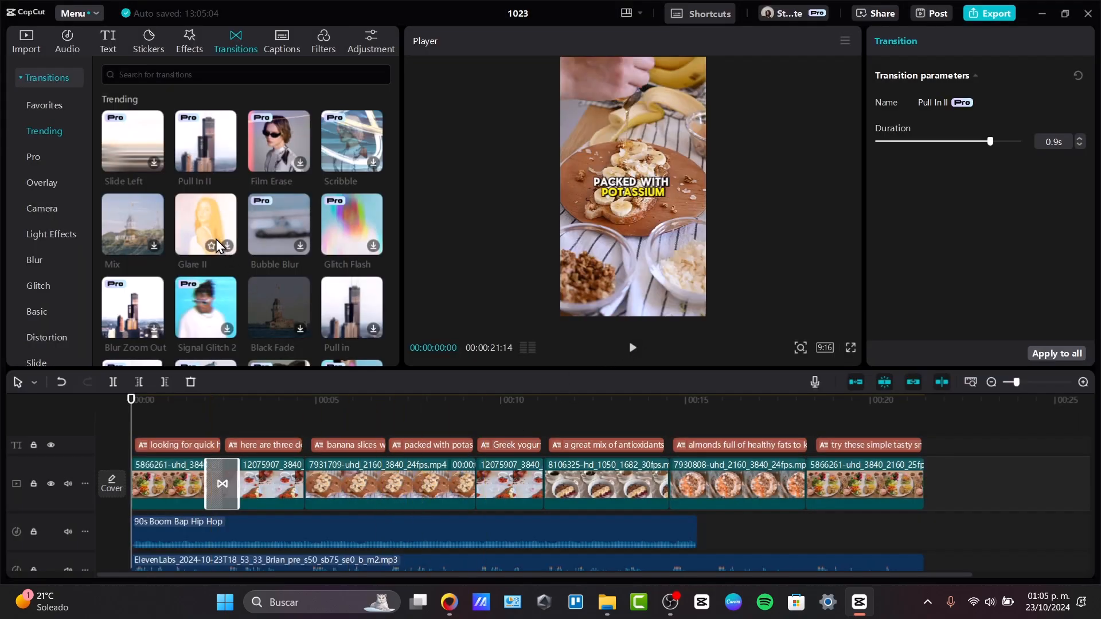
Step: Place trending transitions on all remaining cuts between the video clips, using Slide Left on the cut before clip 8106325
drag(133, 141, 304, 485)
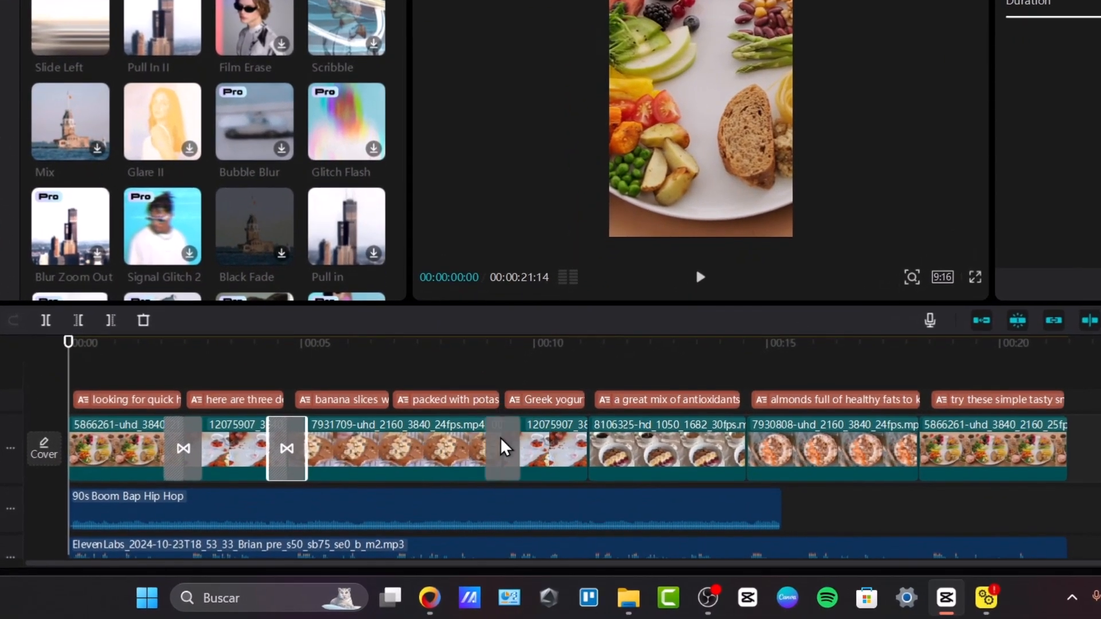
click(222, 229)
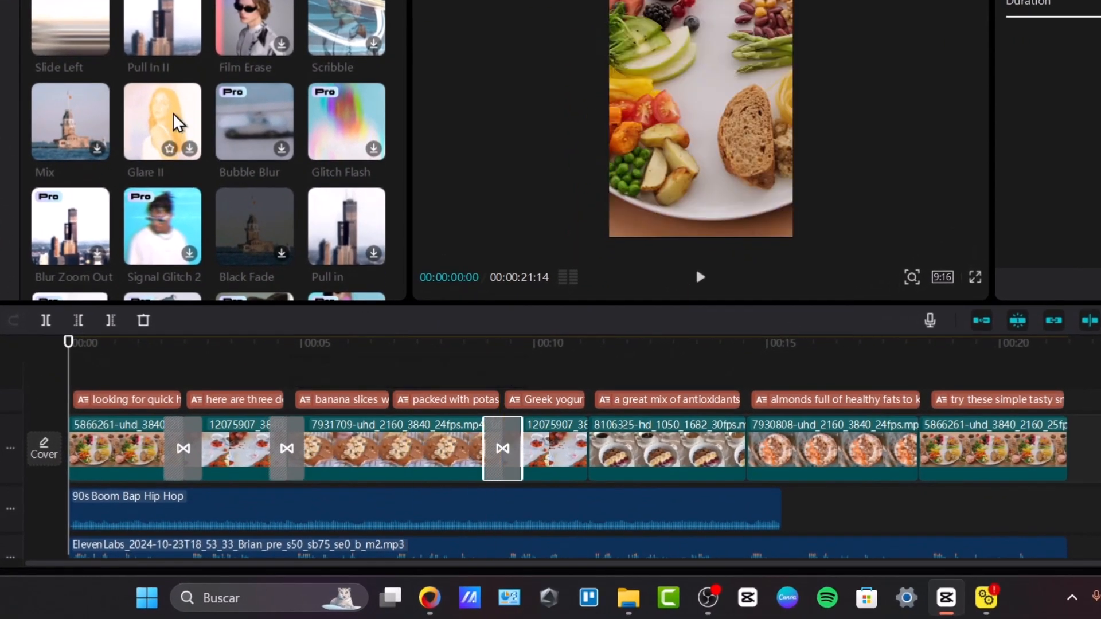
drag(86, 29, 746, 451)
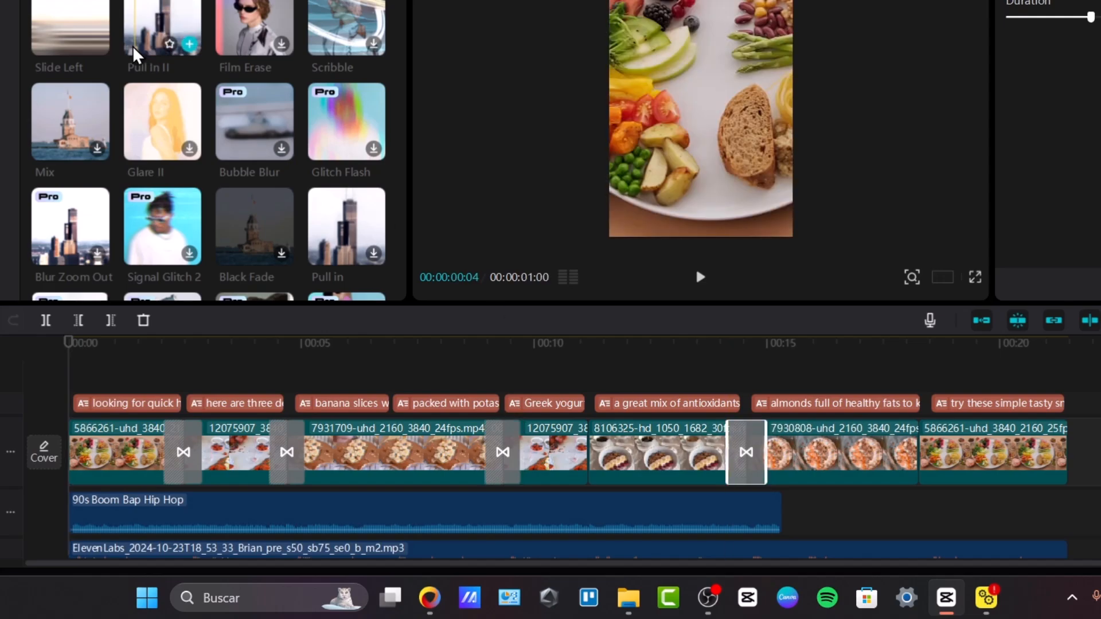
drag(136, 55, 588, 451)
scroll(590, 395, down, 2)
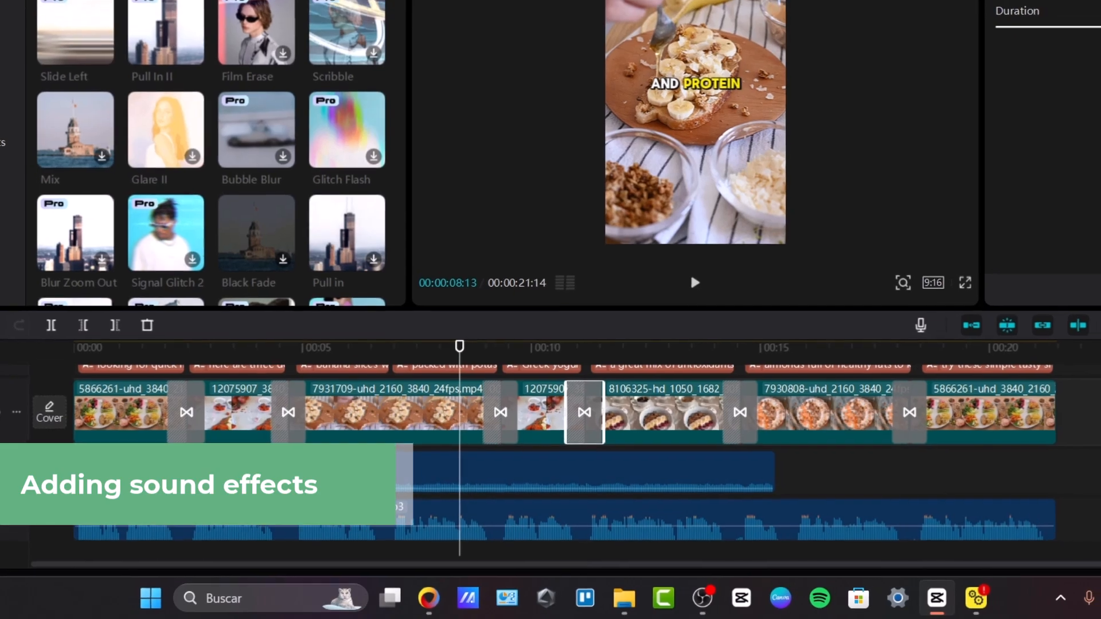
Step: Add the favorite swish_whoosh (large)(794558) sound effect under every transition on the timeline
click(67, 41)
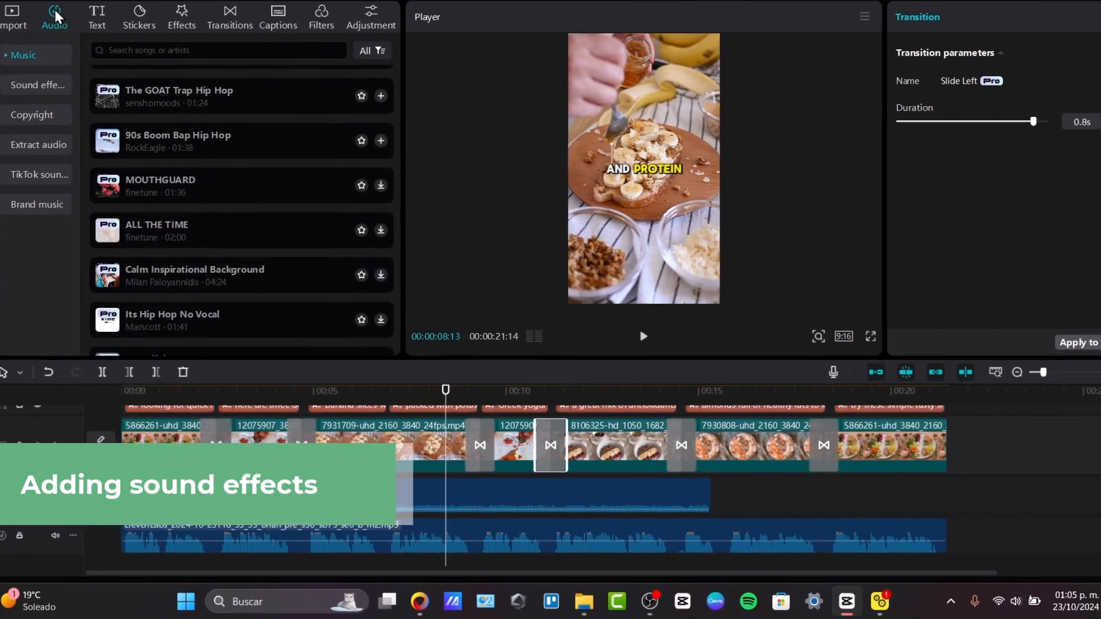
click(57, 109)
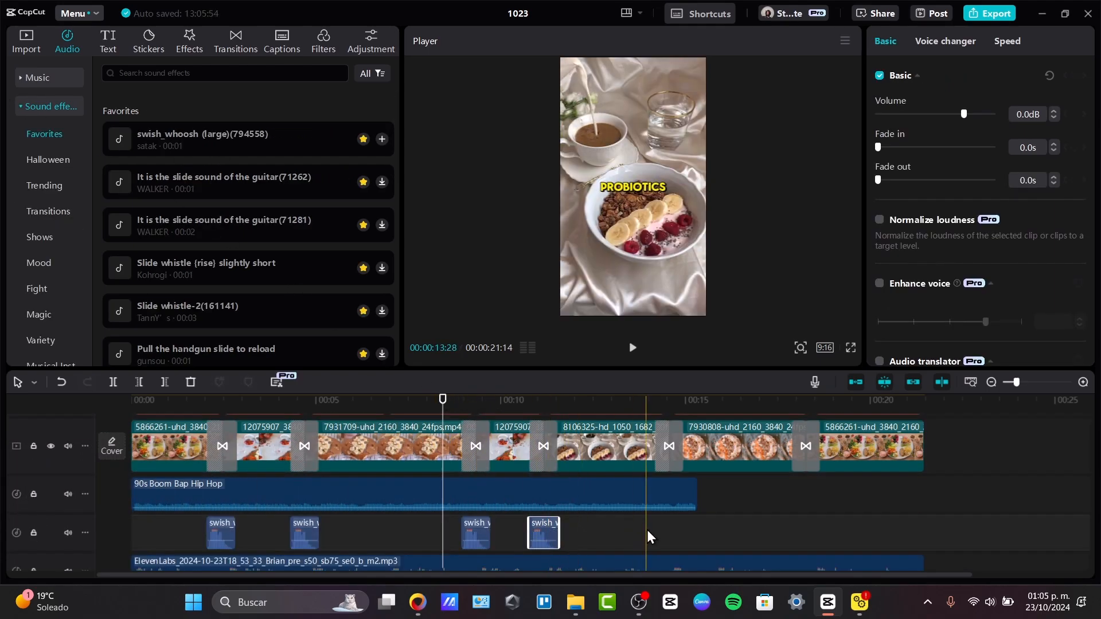
key(ctrl+v)
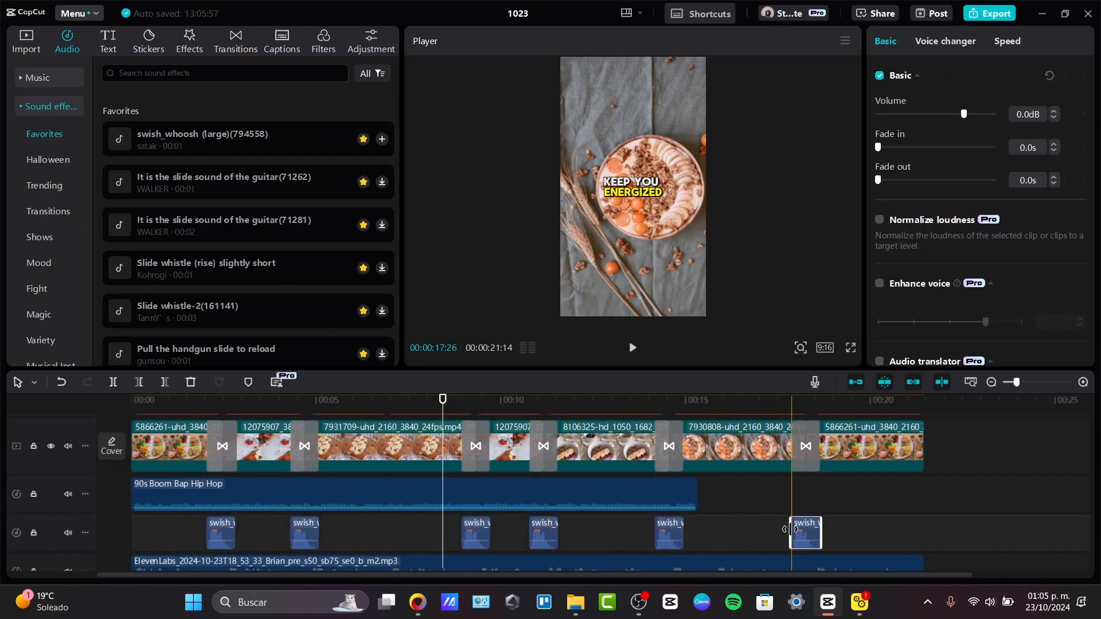
Step: Recombine the captions, video clips, sound effects and voiceover into a compound clip running at 1.4x speed
scroll(648, 498, up, 1)
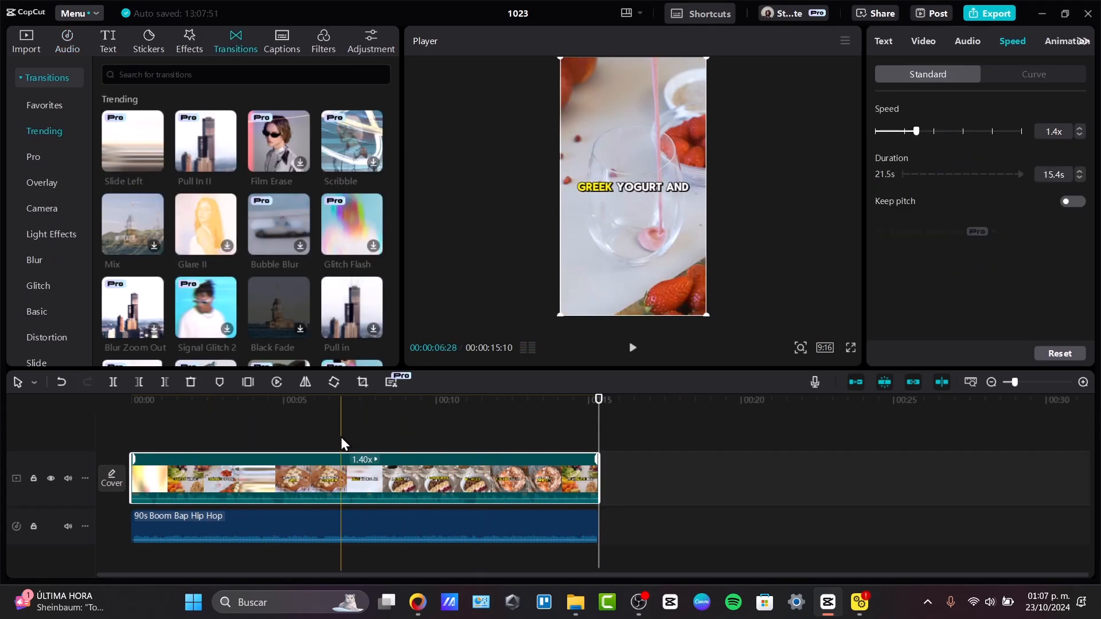
click(190, 434)
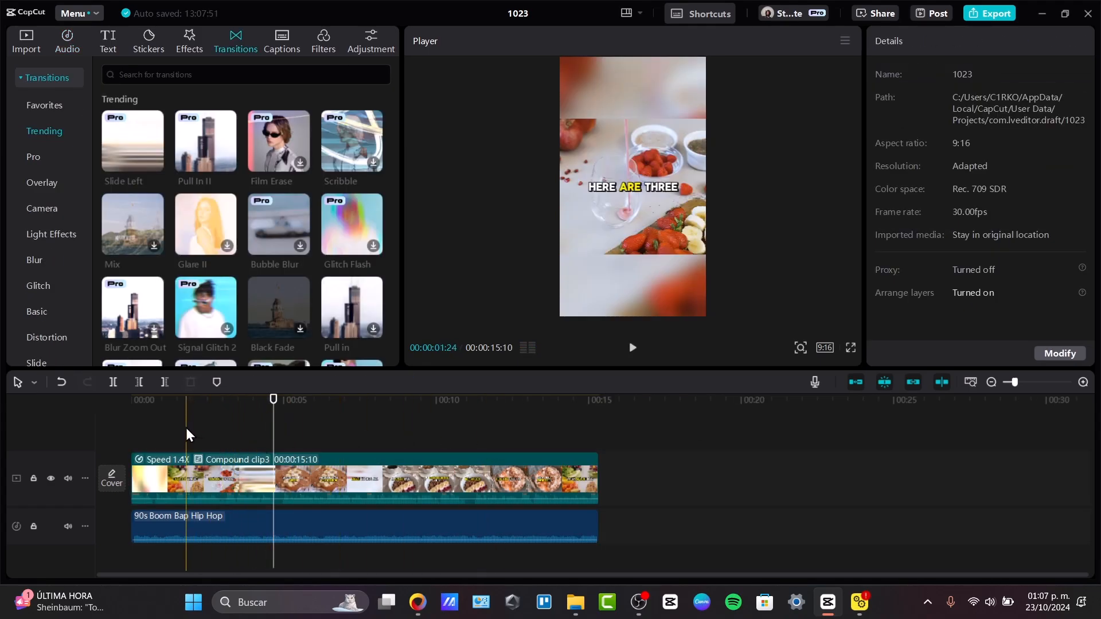
Step: Add a text template reading SNACKS above the compound clip at about two seconds and return the playhead to the start
click(106, 45)
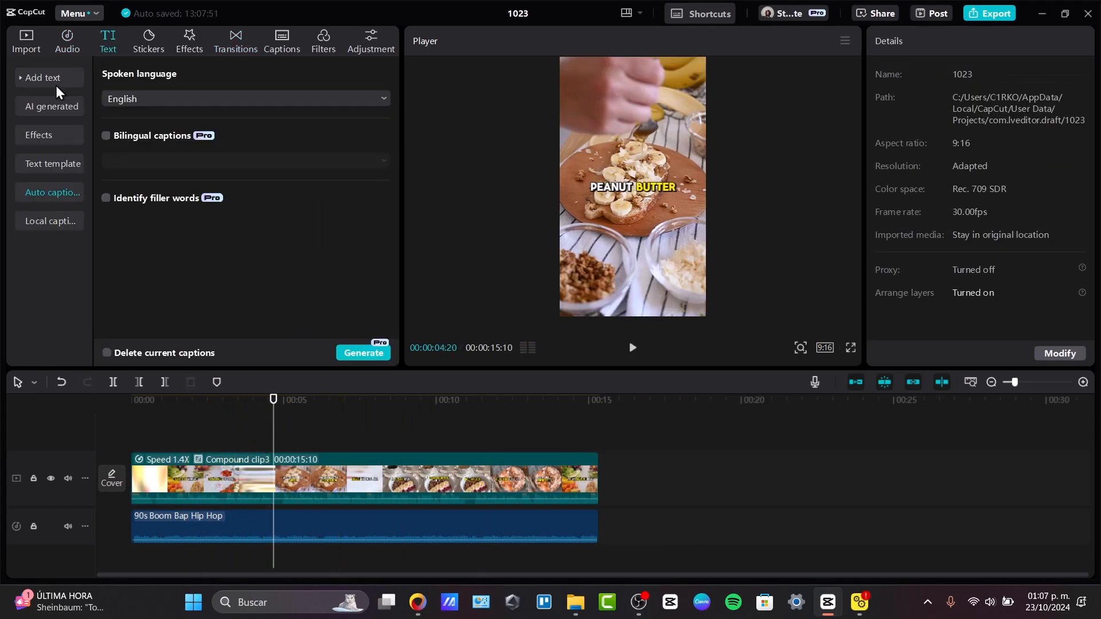
click(64, 164)
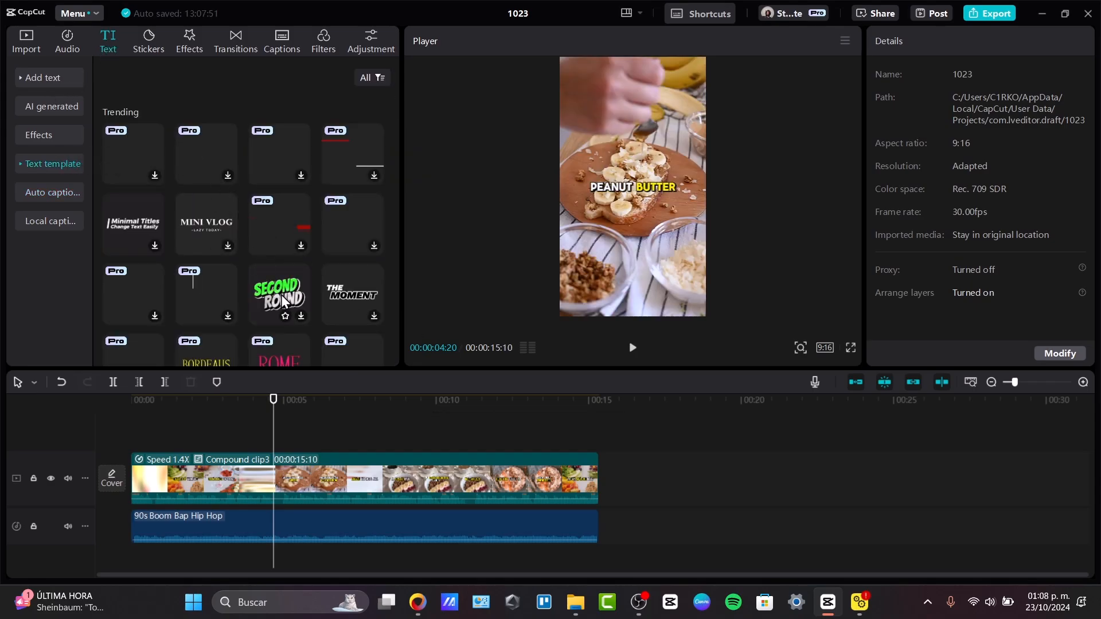
scroll(283, 301, down, 2)
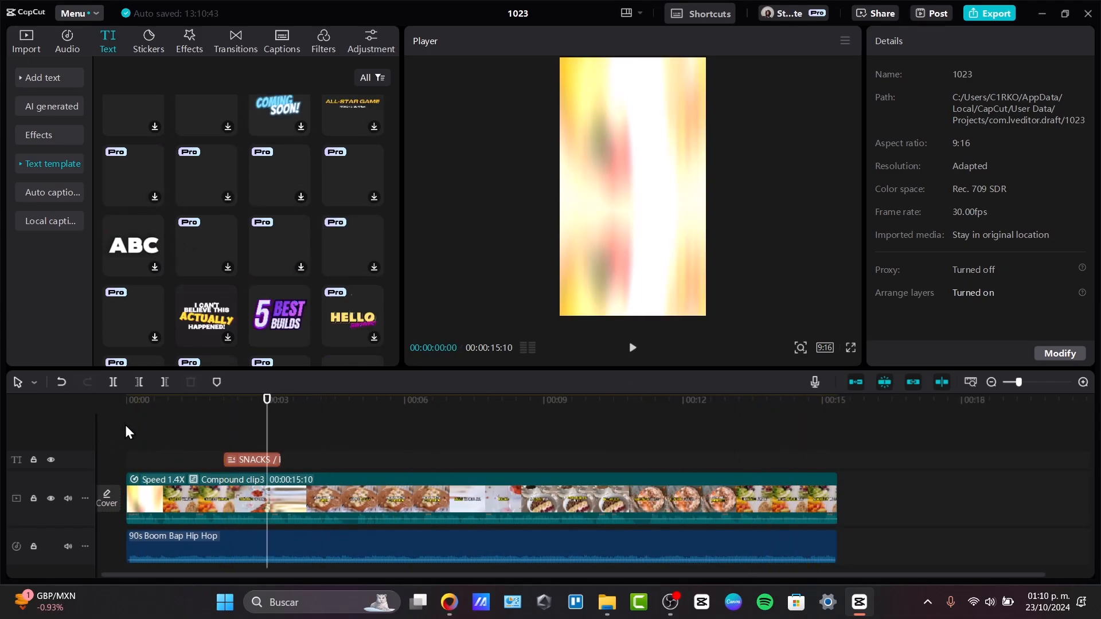
click(131, 431)
drag(130, 431, 120, 408)
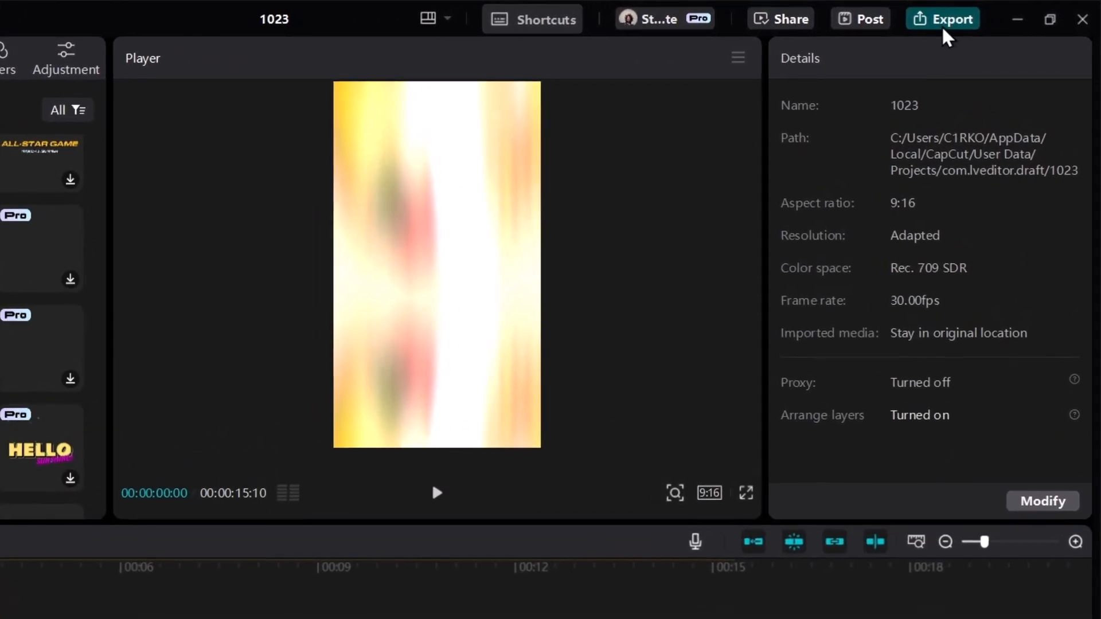
Step: Start exporting the project under the name short_yt, with video output enabled and separate audio output disabled
click(942, 27)
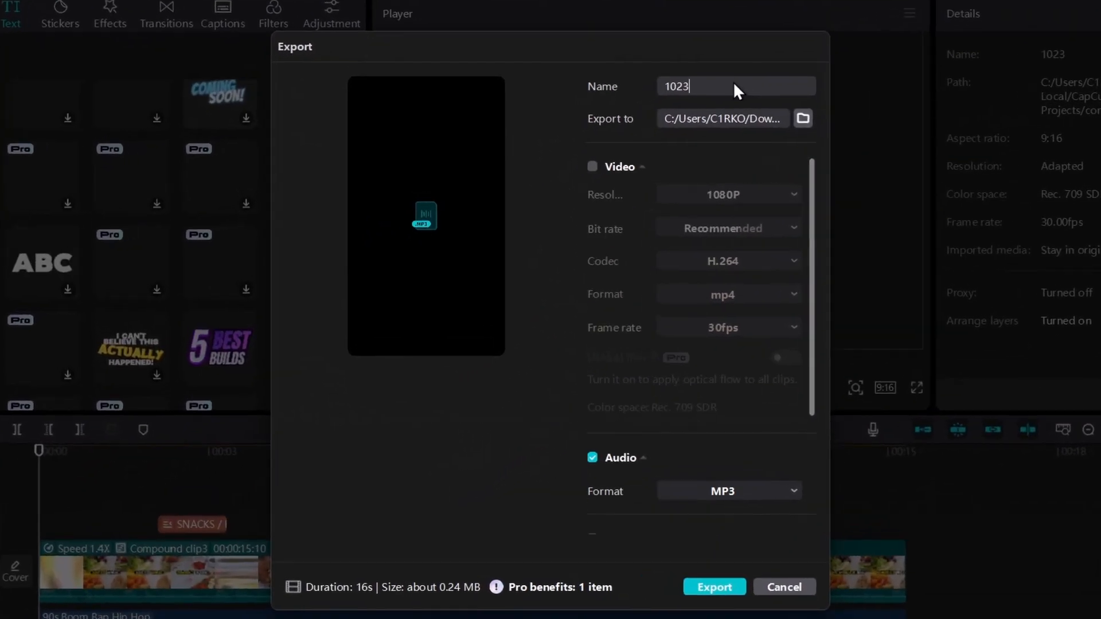
double_click(652, 109)
text(short_1)
key(BackSpace)
text(yt)
click(592, 167)
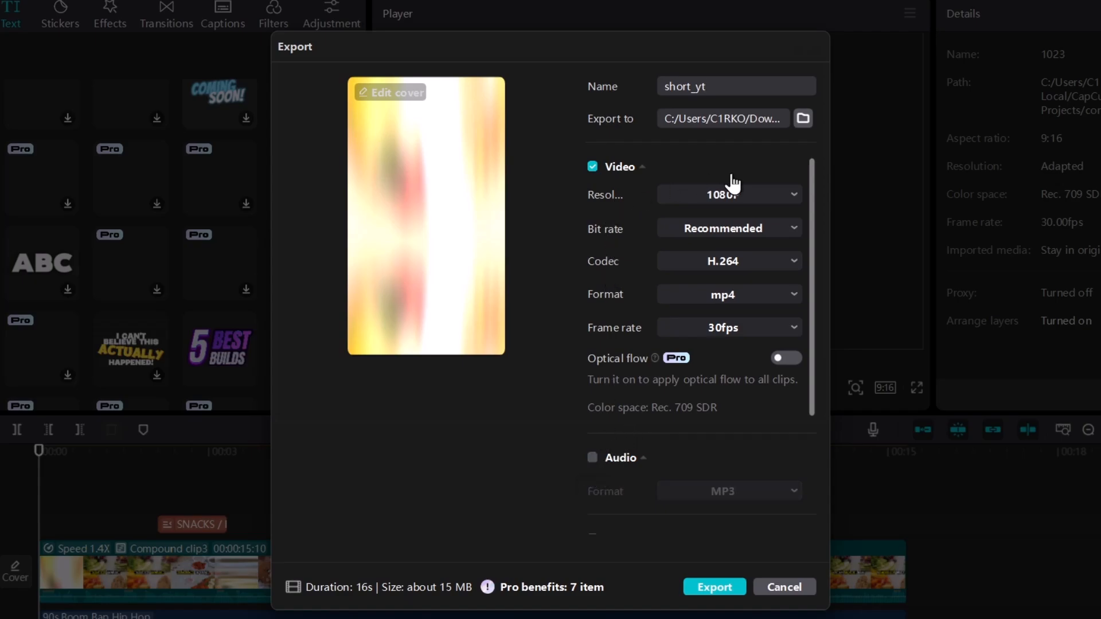
Step: Configure the video export with 1080P resolution, Higher bit rate, H.264 codec, mp4 format and 30fps frame rate
click(751, 194)
click(713, 177)
click(727, 228)
click(717, 311)
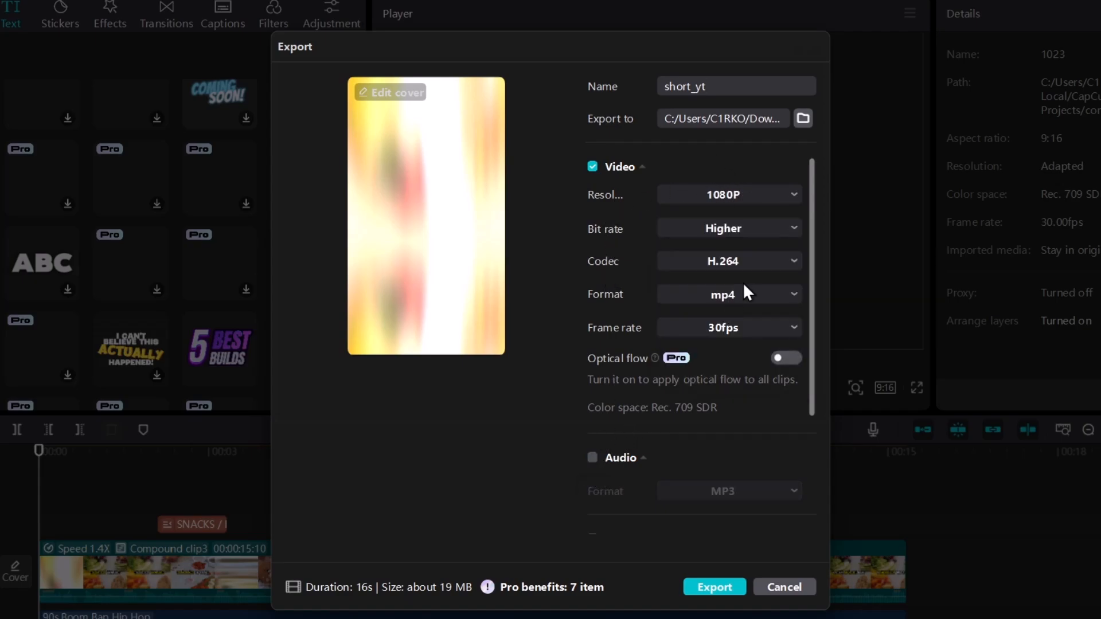
click(713, 266)
click(715, 292)
click(733, 298)
click(739, 292)
click(724, 332)
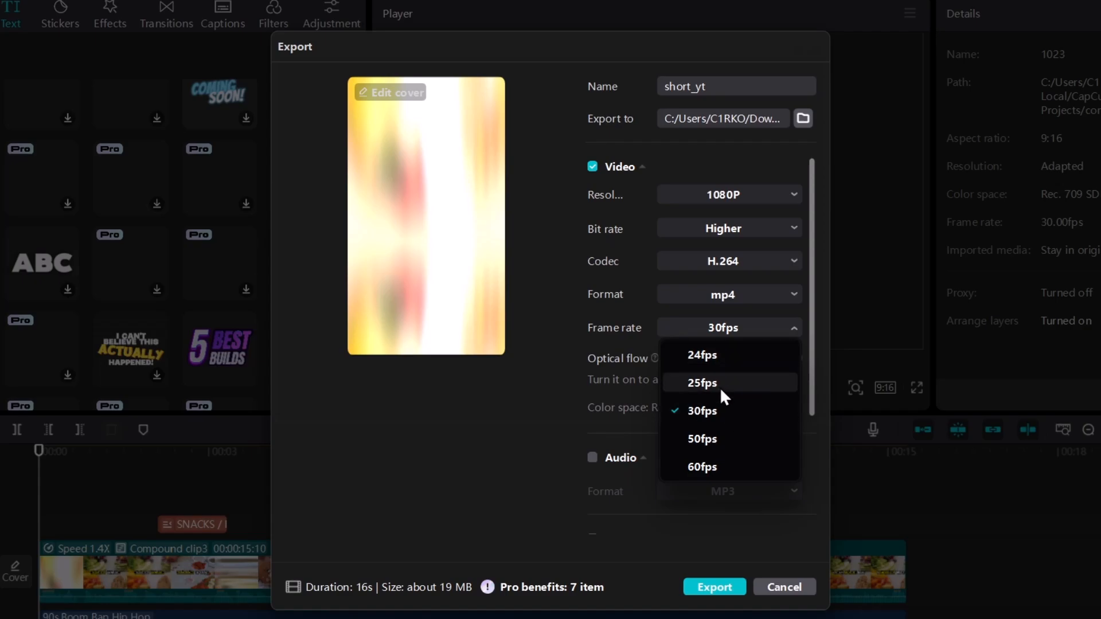
click(640, 373)
Step: Enable optical flow for all clips and export the video
click(786, 358)
scroll(769, 236, down, 3)
scroll(763, 241, up, 4)
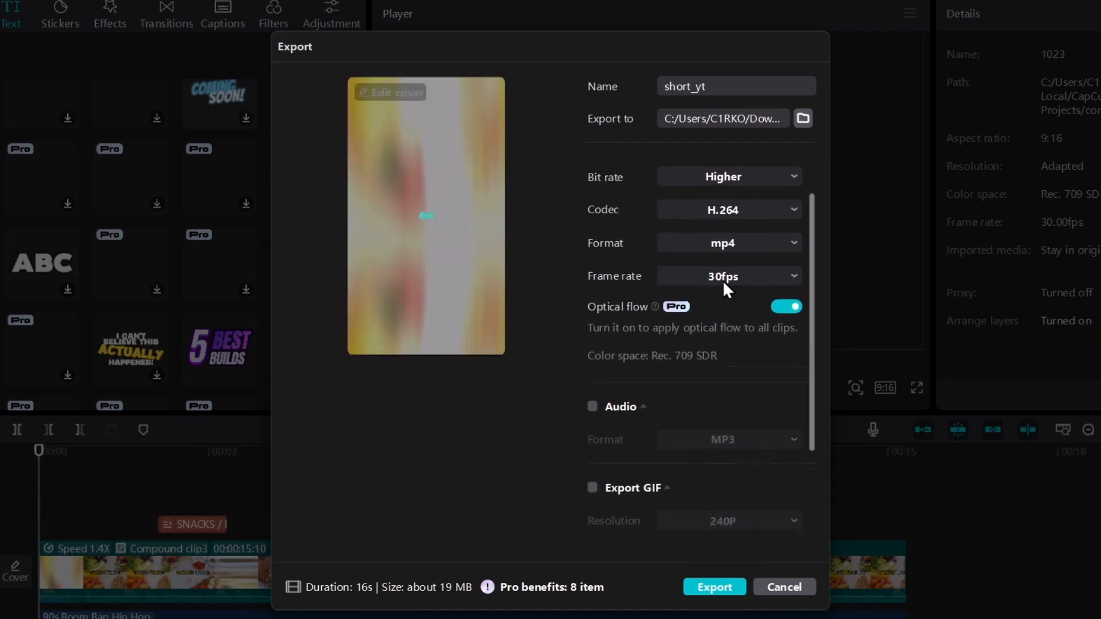
mouse_move(657, 360)
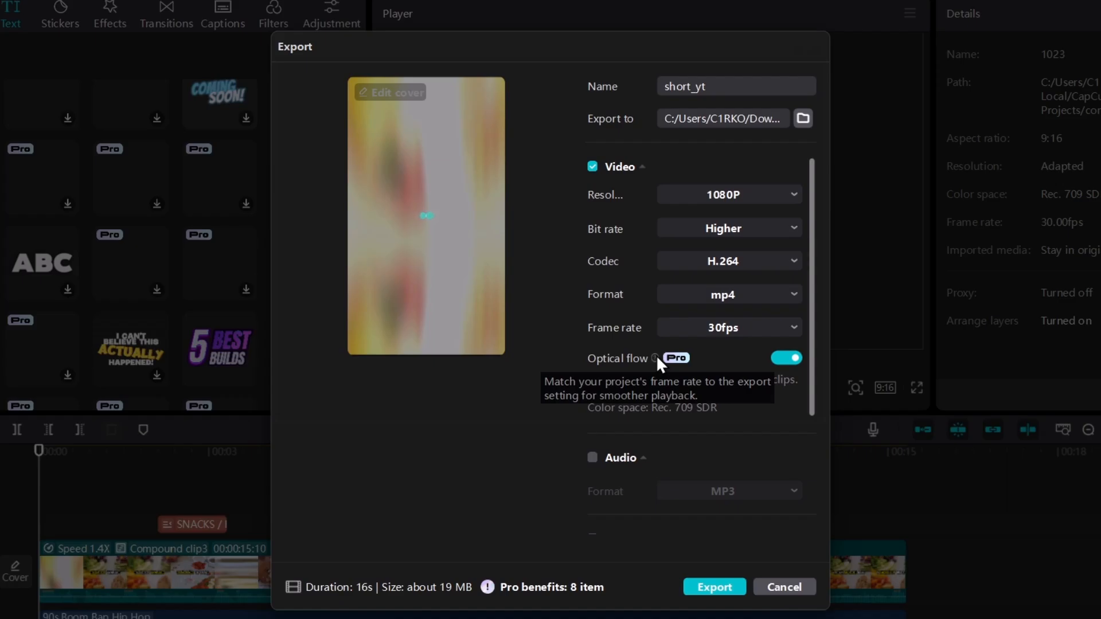
scroll(689, 401, down, 3)
click(729, 588)
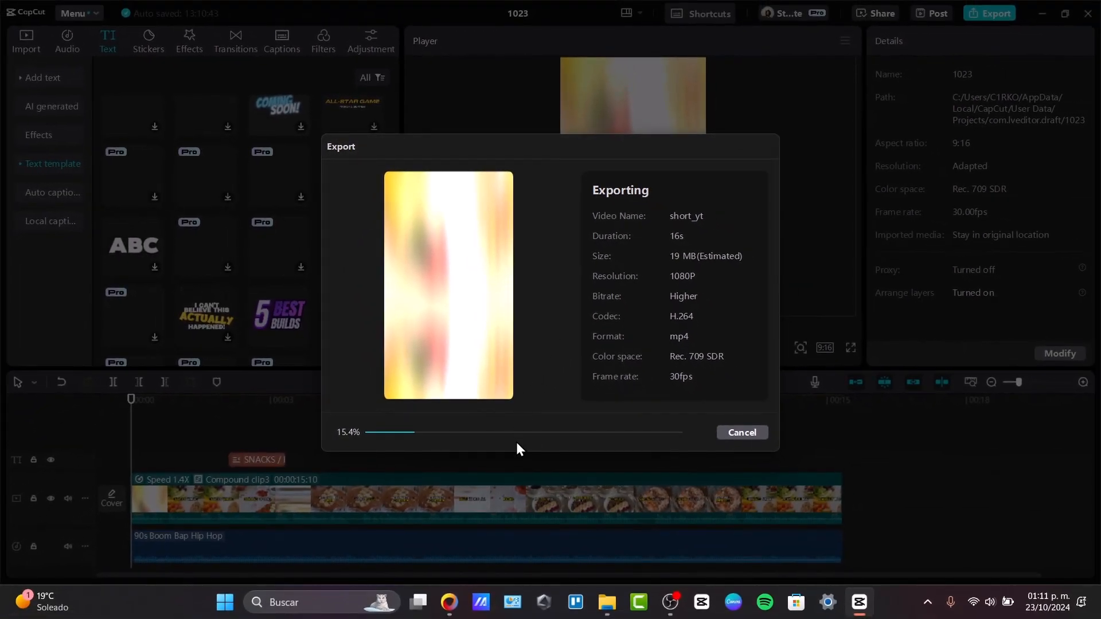
Step: Switch to YouTube in the browser and start a new video upload
mouse_move(452, 603)
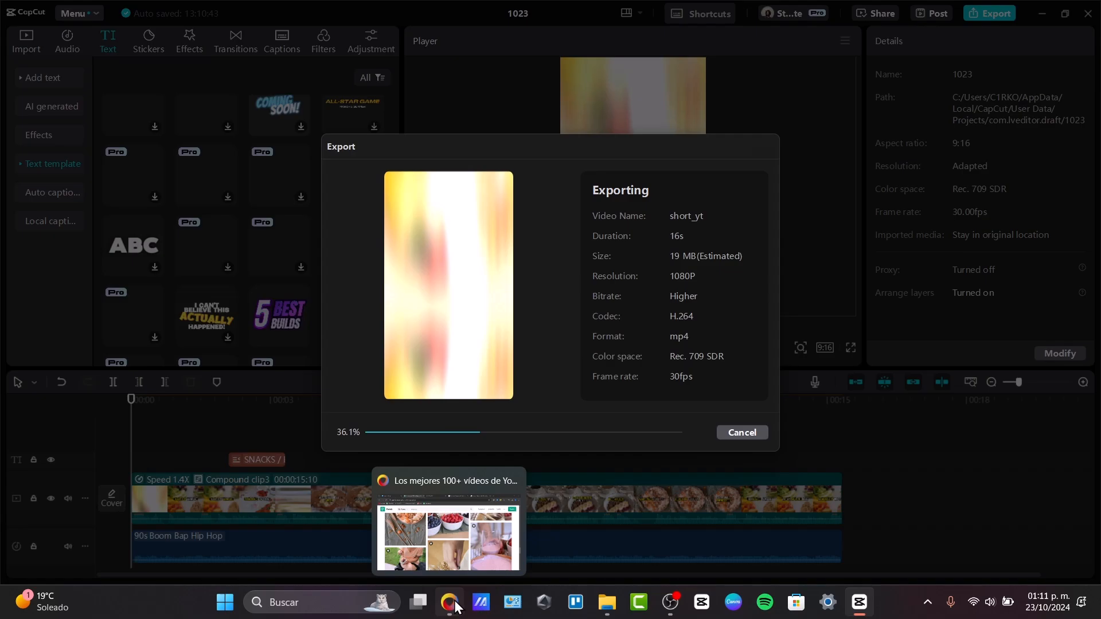
click(452, 602)
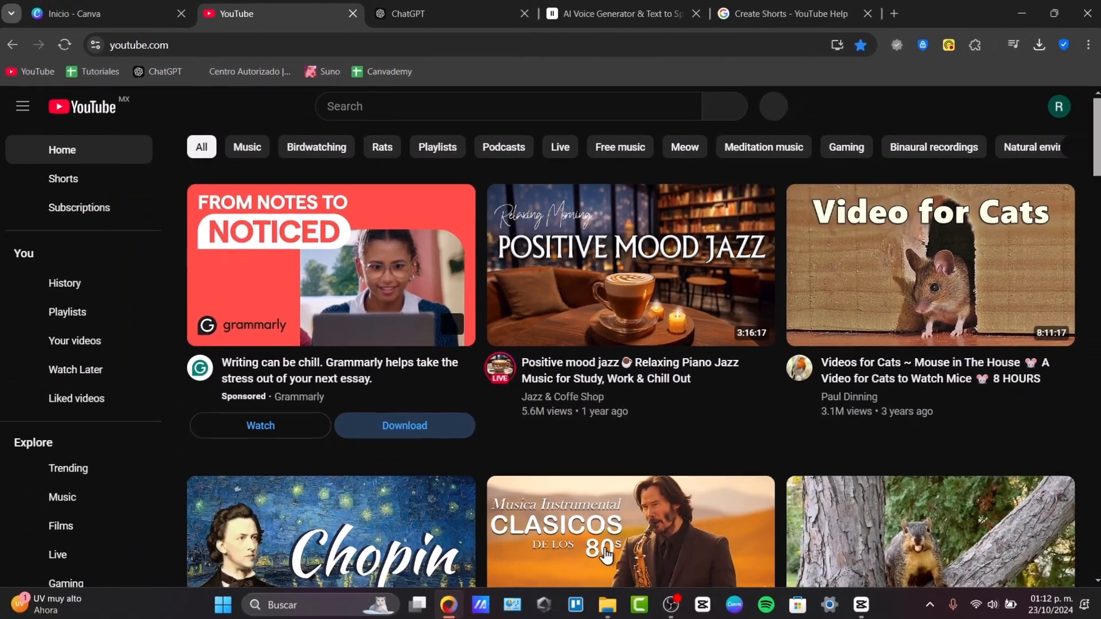
click(978, 108)
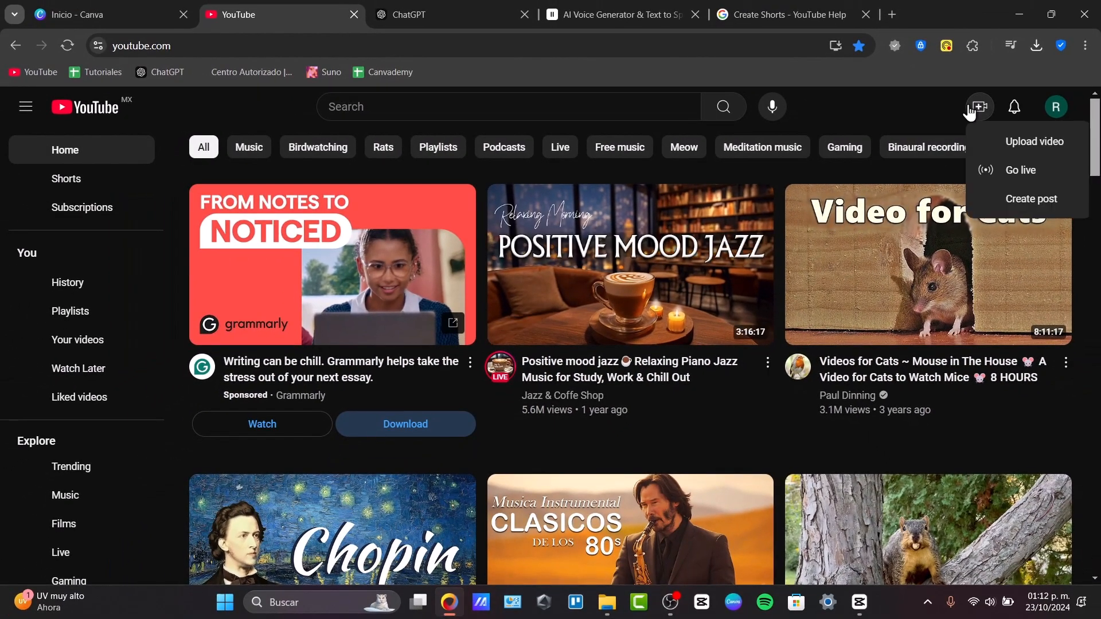
click(999, 143)
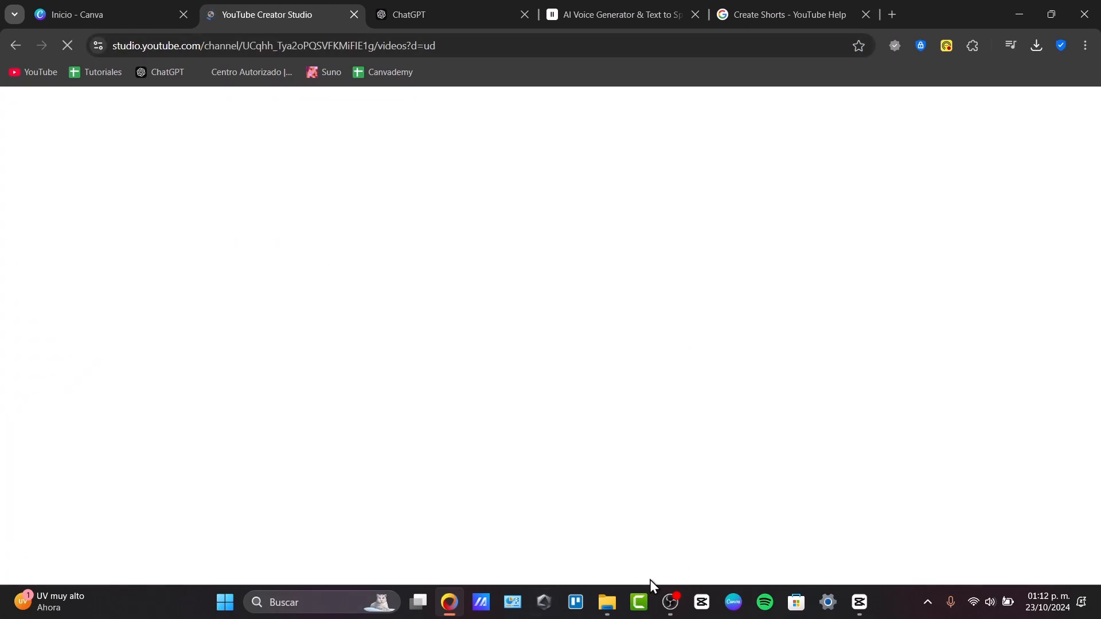
Step: Upload the short_yt file from the Descargas folder to YouTube Studio
click(615, 604)
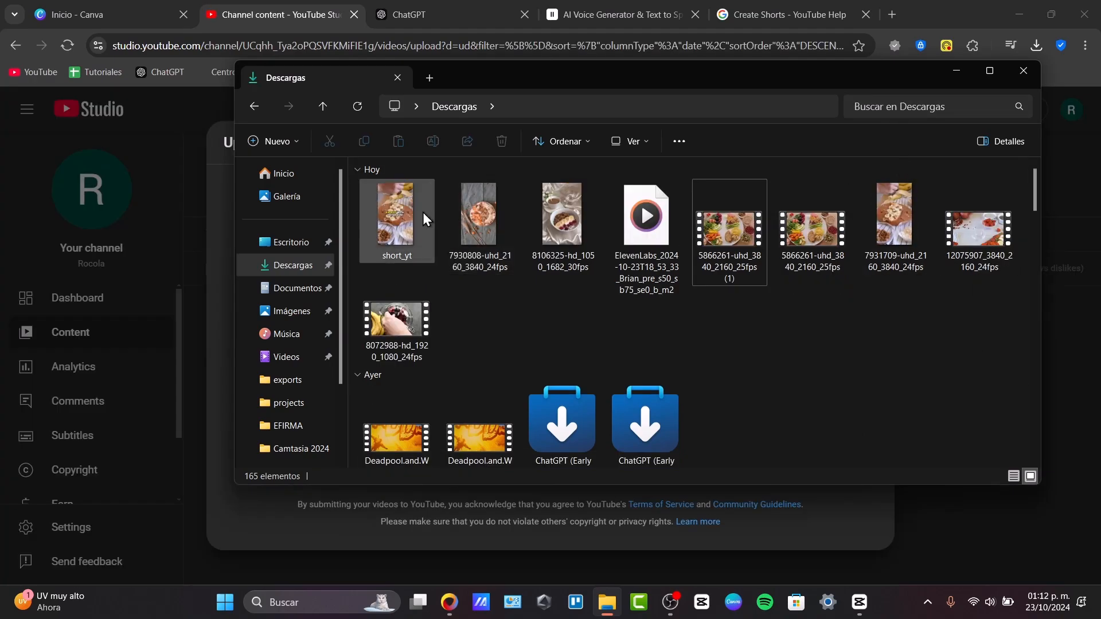
drag(534, 78, 773, 78)
drag(637, 221, 400, 312)
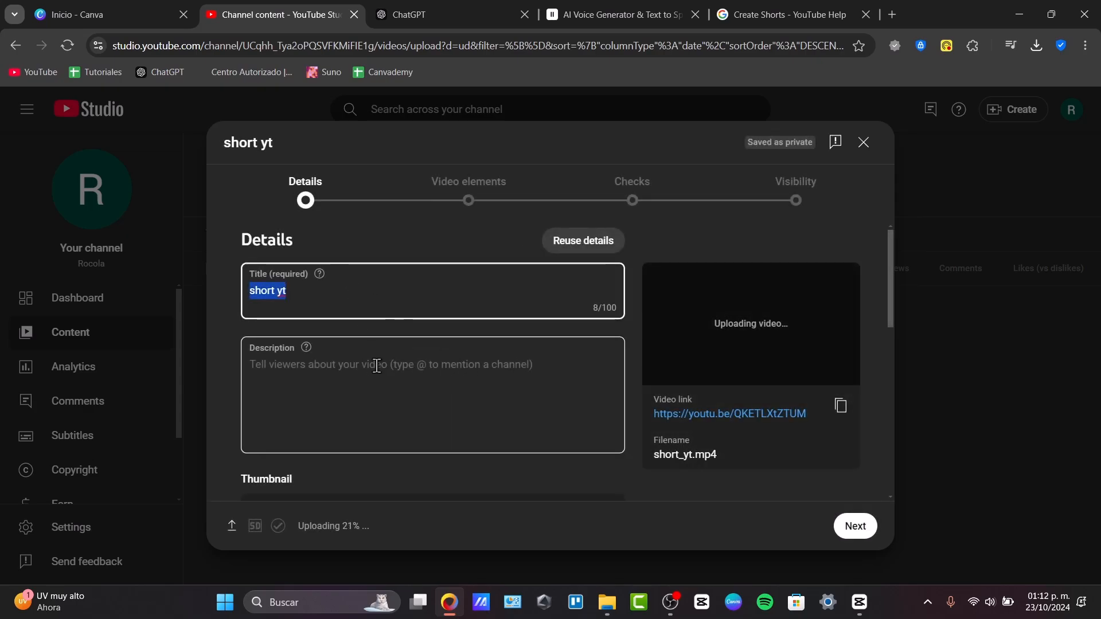
Step: Title the upload "Here are 3 SIMPLE Healthy Snacks! 🥕🥒🍗" and mark it as not Made for Kids
scroll(380, 368, down, 4)
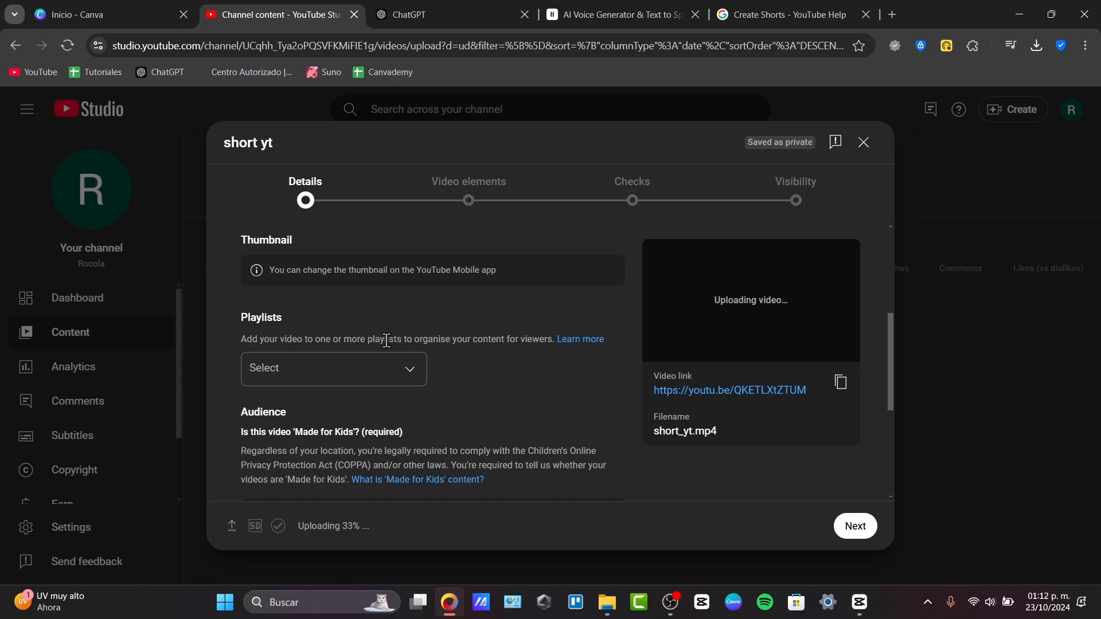
scroll(514, 375, down, 4)
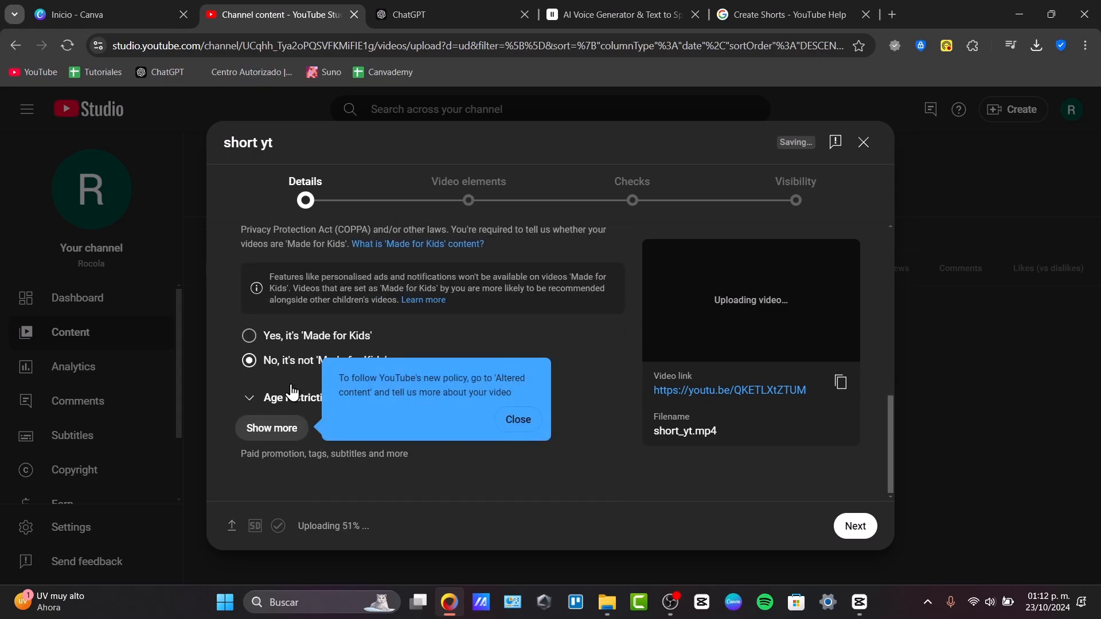
scroll(591, 433, up, 8)
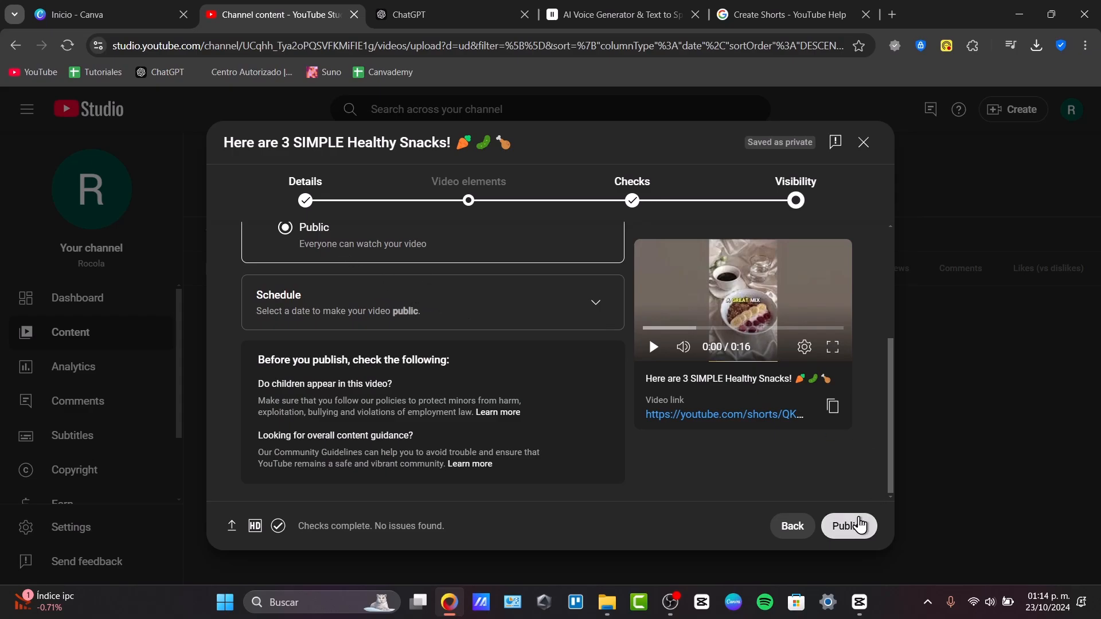
Step: Publish the Short with Public visibility and open it through its video link
click(860, 524)
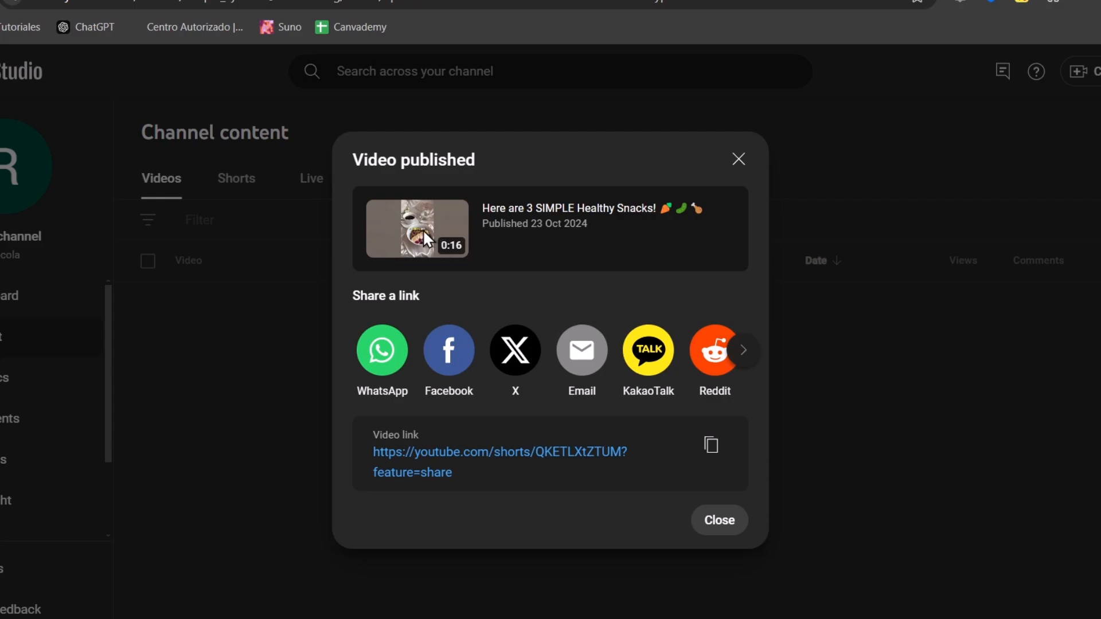
click(610, 458)
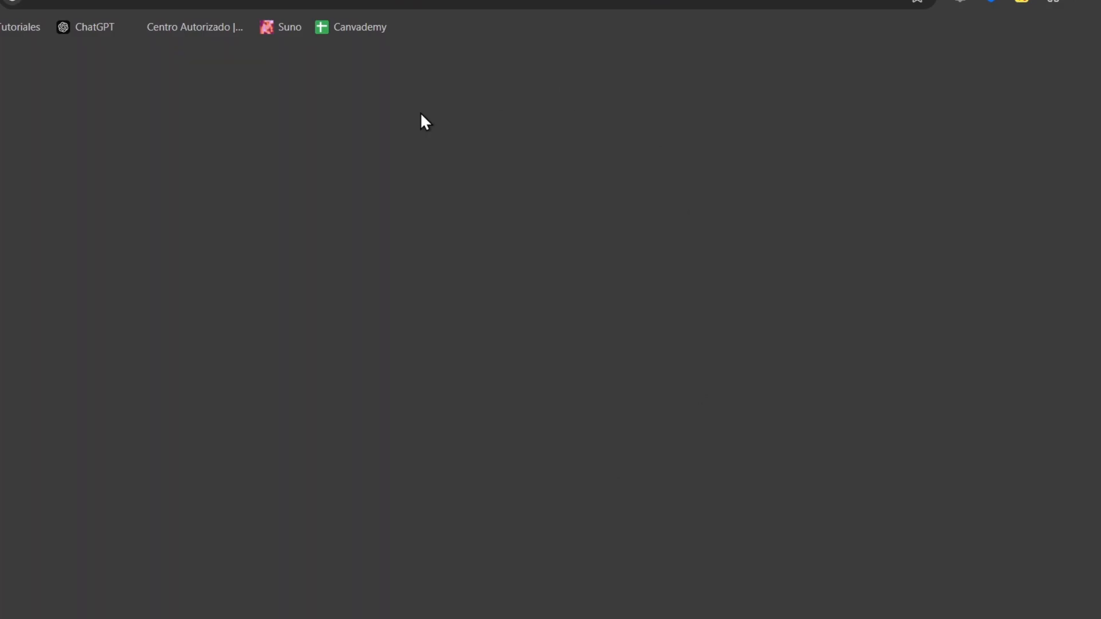